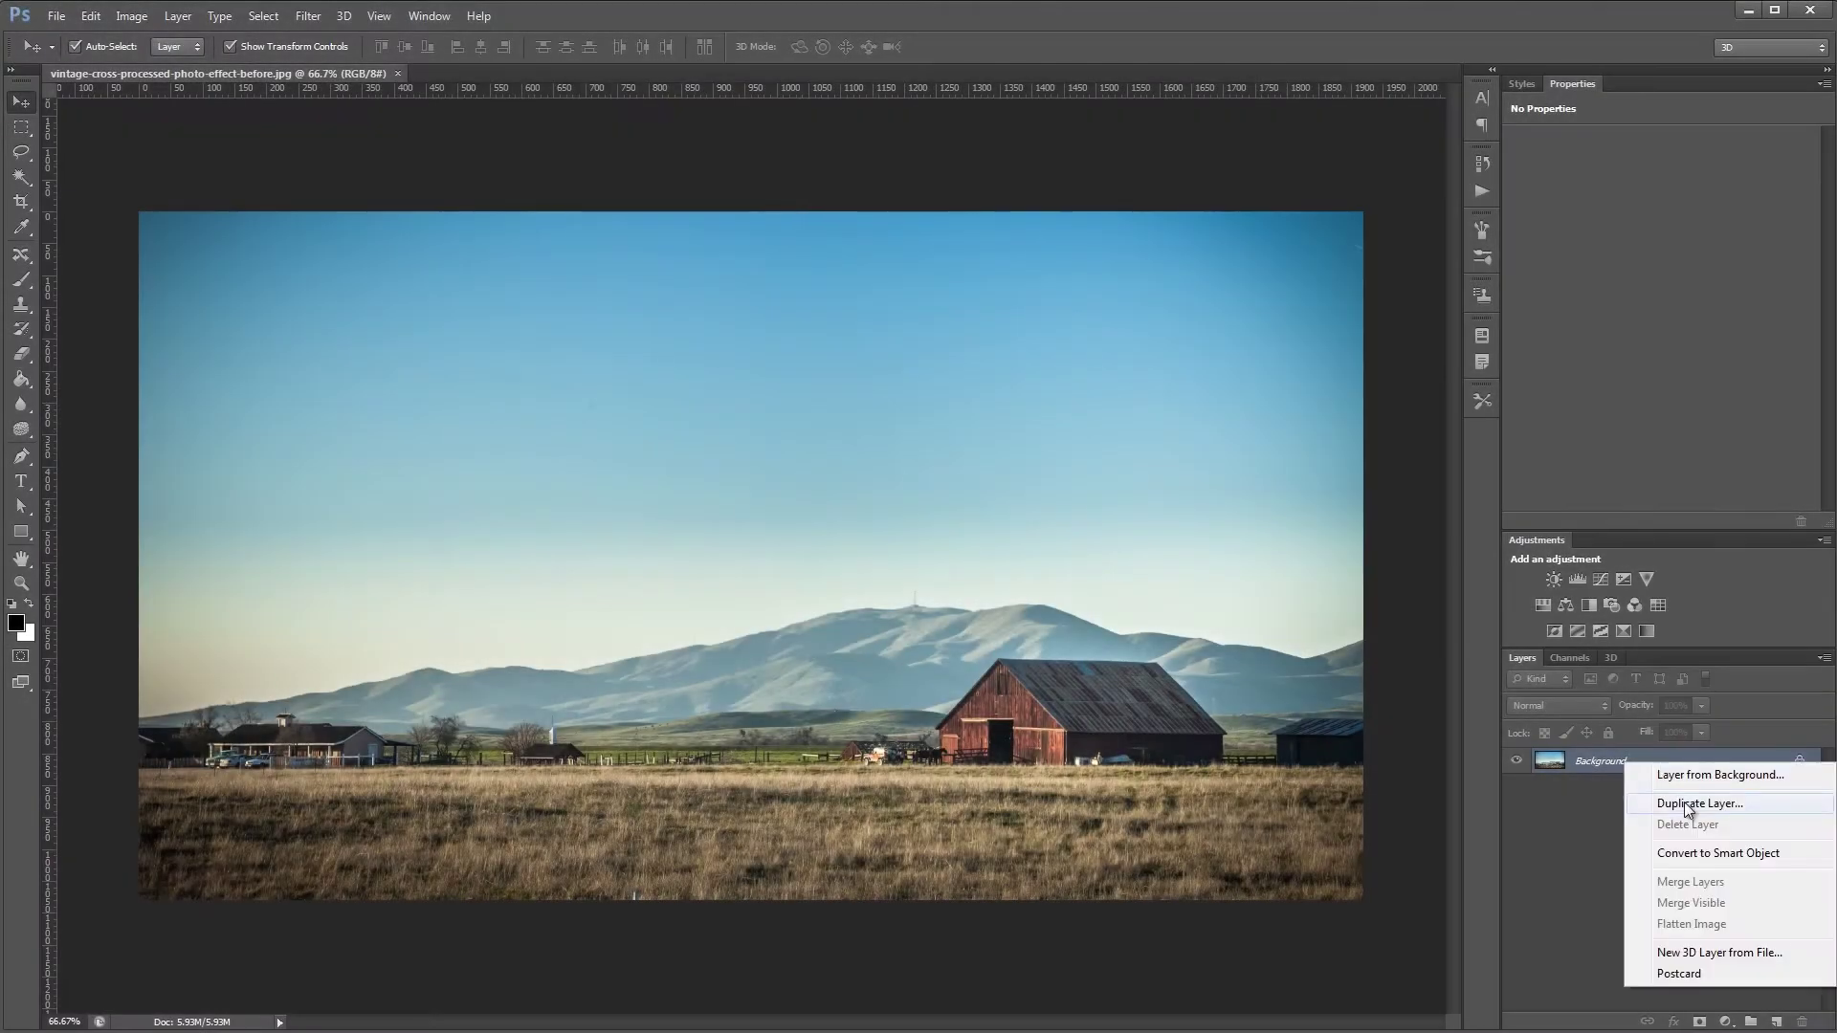
# - Duplicate the Background layer as a new layer named Sharpen
pyautogui.click(1684, 801)
pyautogui.write('Sharpen')
pyautogui.press('Return')
pyautogui.click(308, 16)
# - Apply a High Pass filter with a 3.9 pixel radius to the Sharpen layer
pyautogui.click(593, 375)
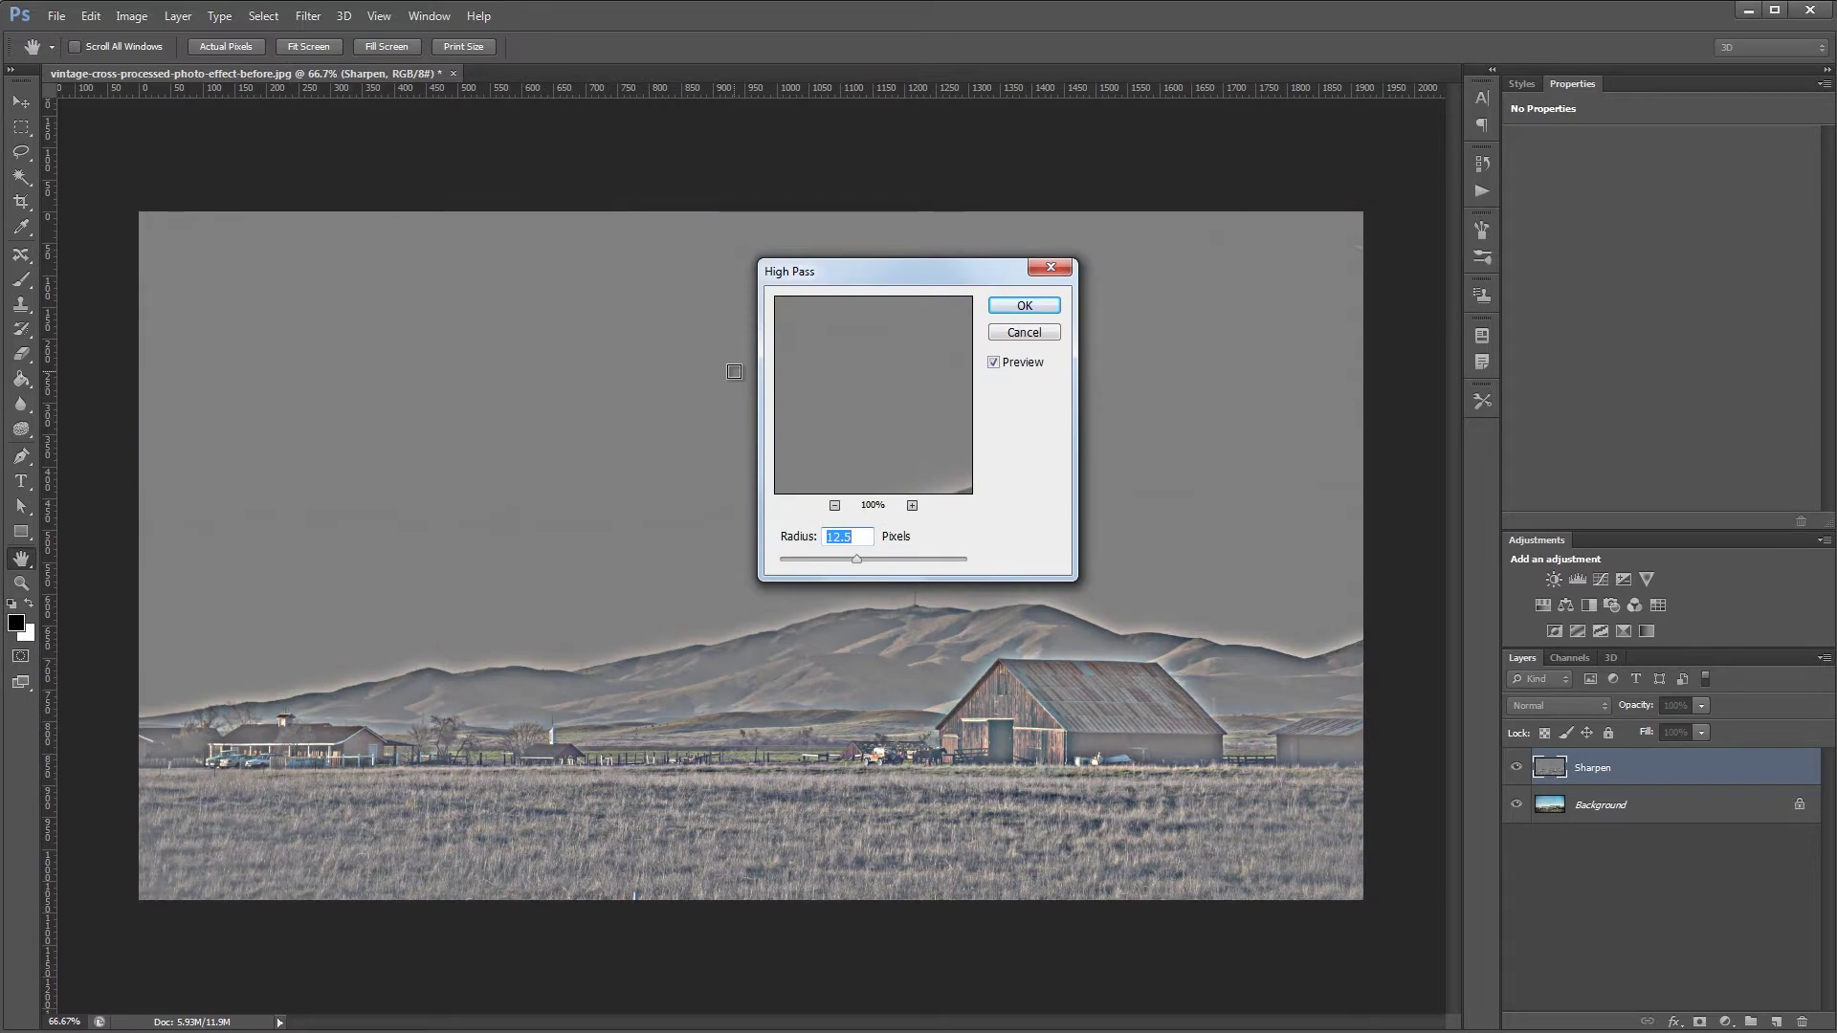
pyautogui.moveTo(856, 559)
pyautogui.mouseDown()
pyautogui.moveTo(894, 571)
pyautogui.moveTo(808, 559)
pyautogui.moveTo(859, 567)
pyautogui.mouseUp()
pyautogui.click(1023, 306)
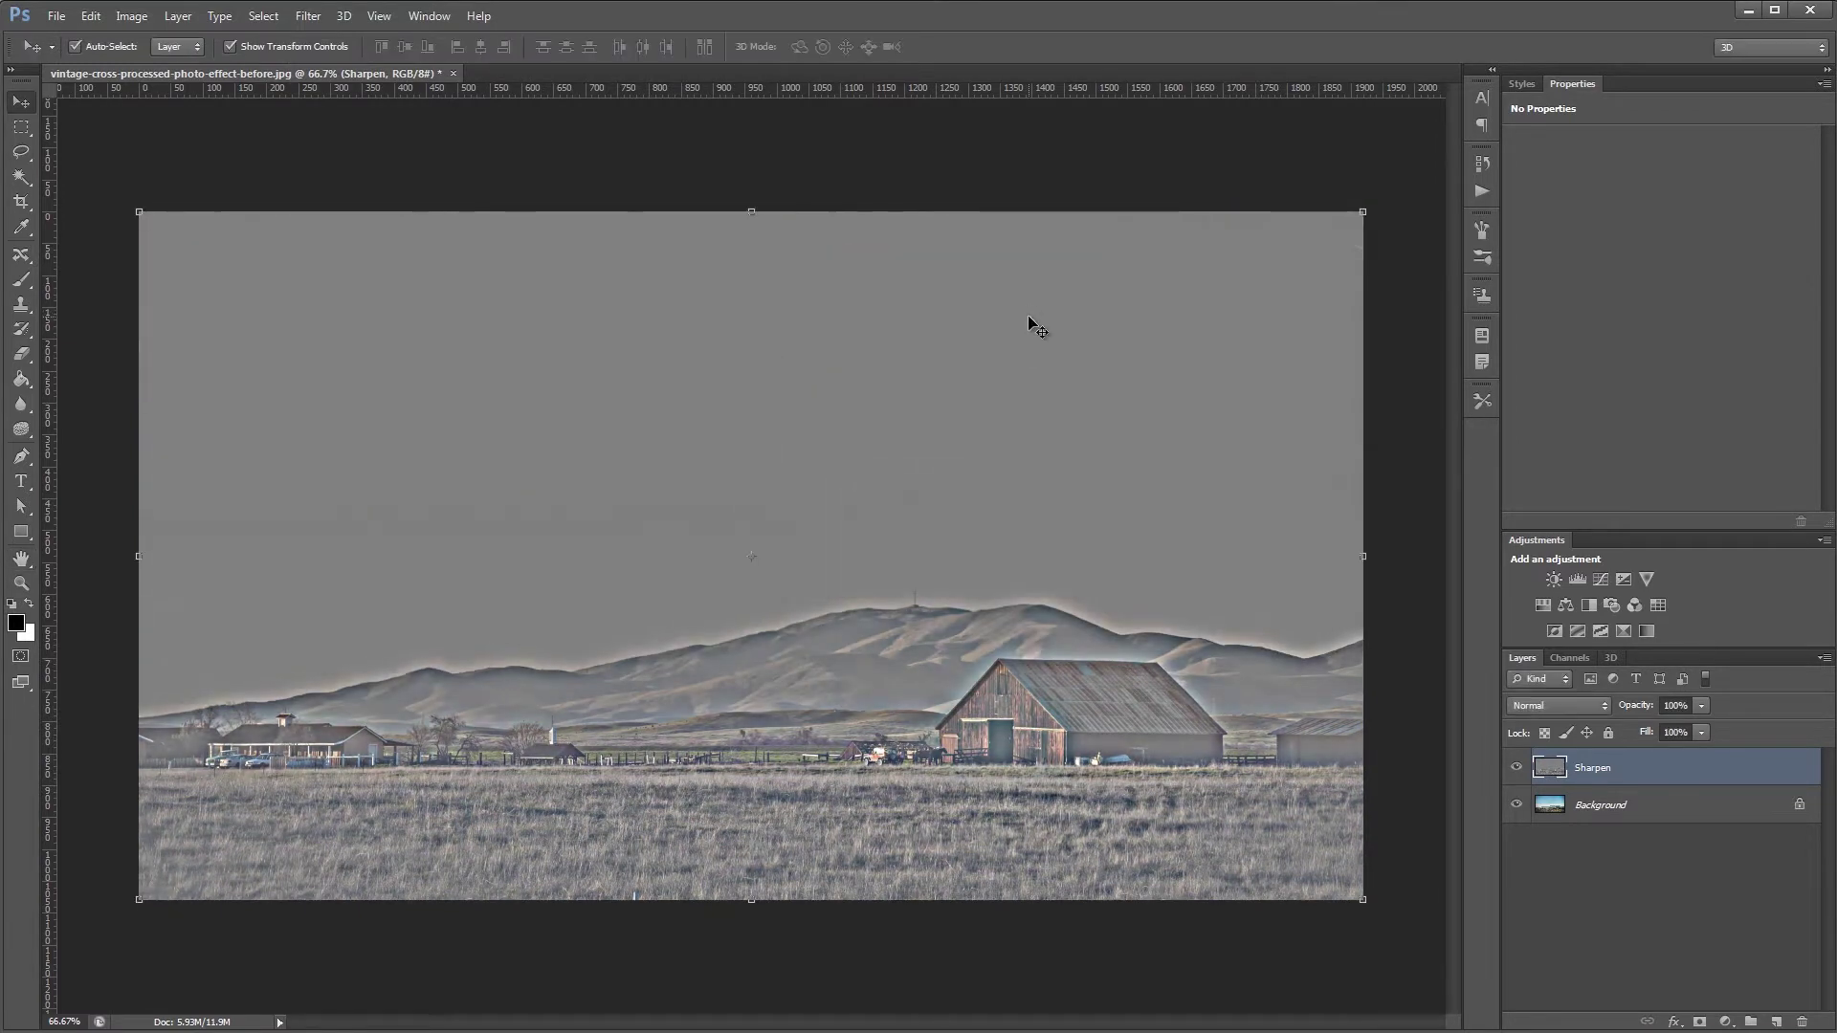
# - Blend the Sharpen layer in Hard Light and toggle its visibility to compare
pyautogui.click(1555, 706)
pyautogui.click(1550, 476)
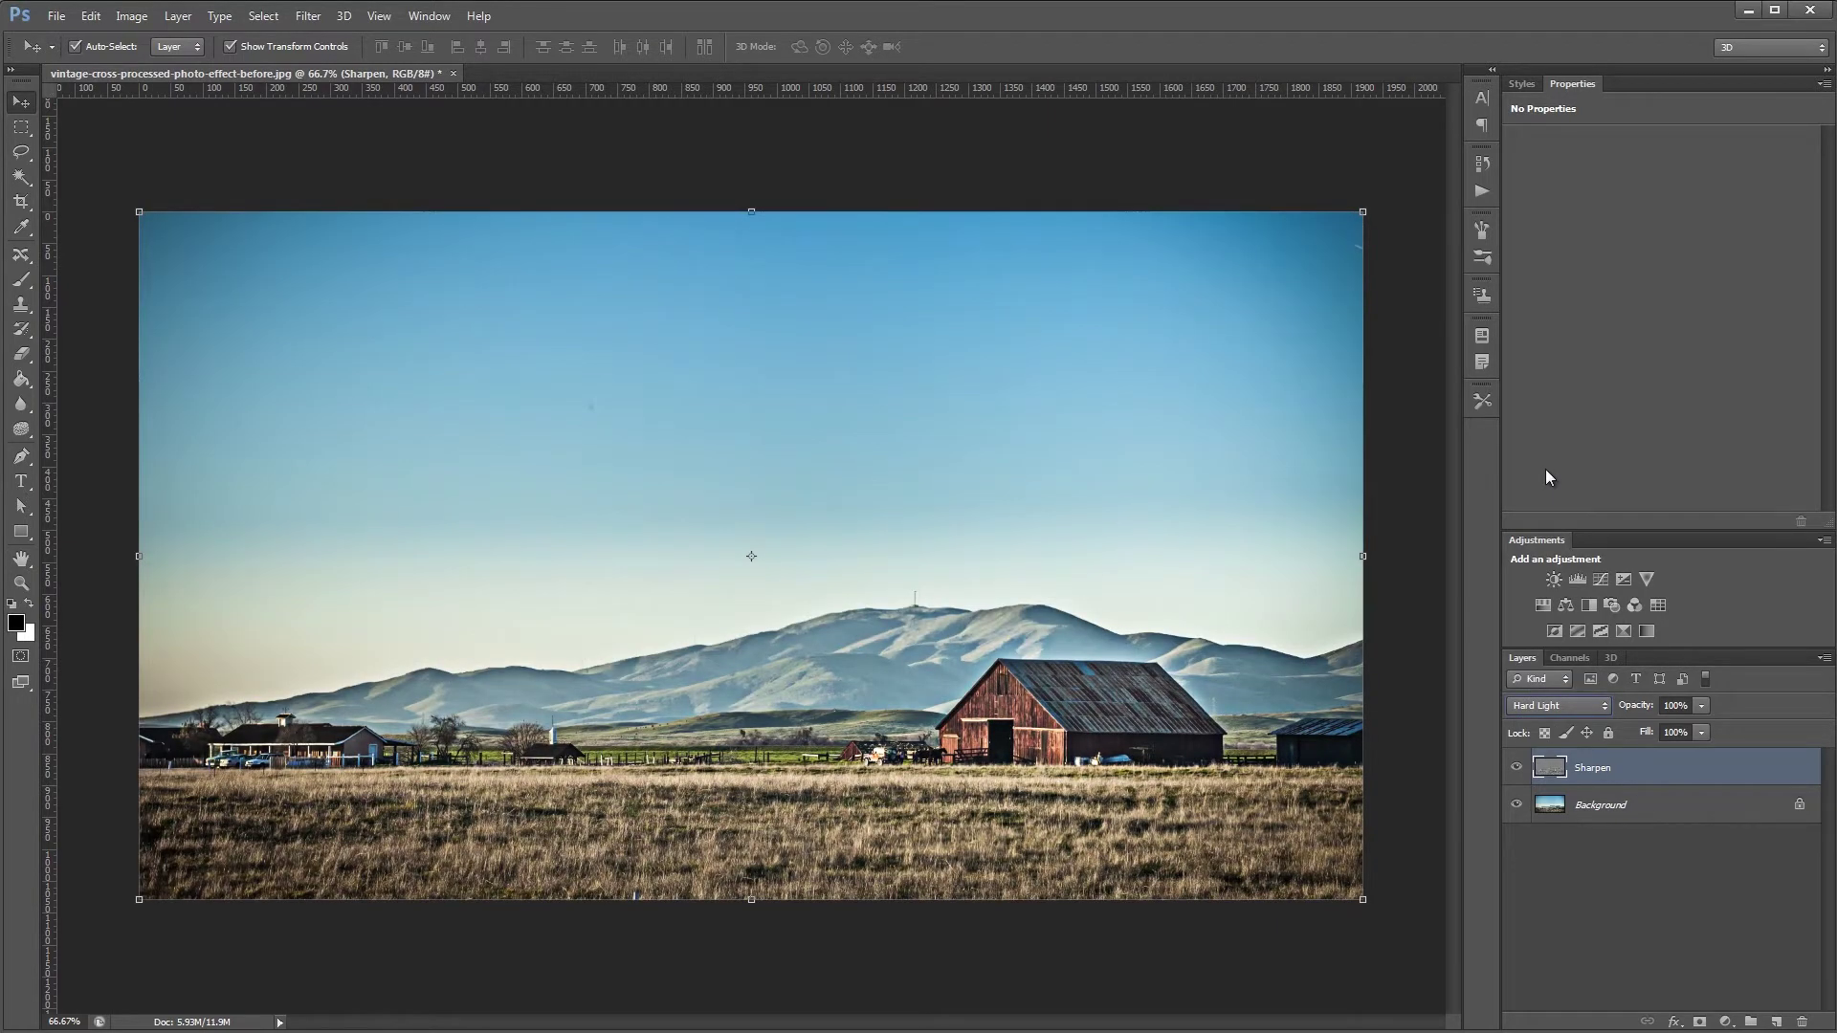
pyautogui.click(1656, 807)
pyautogui.click(1513, 767)
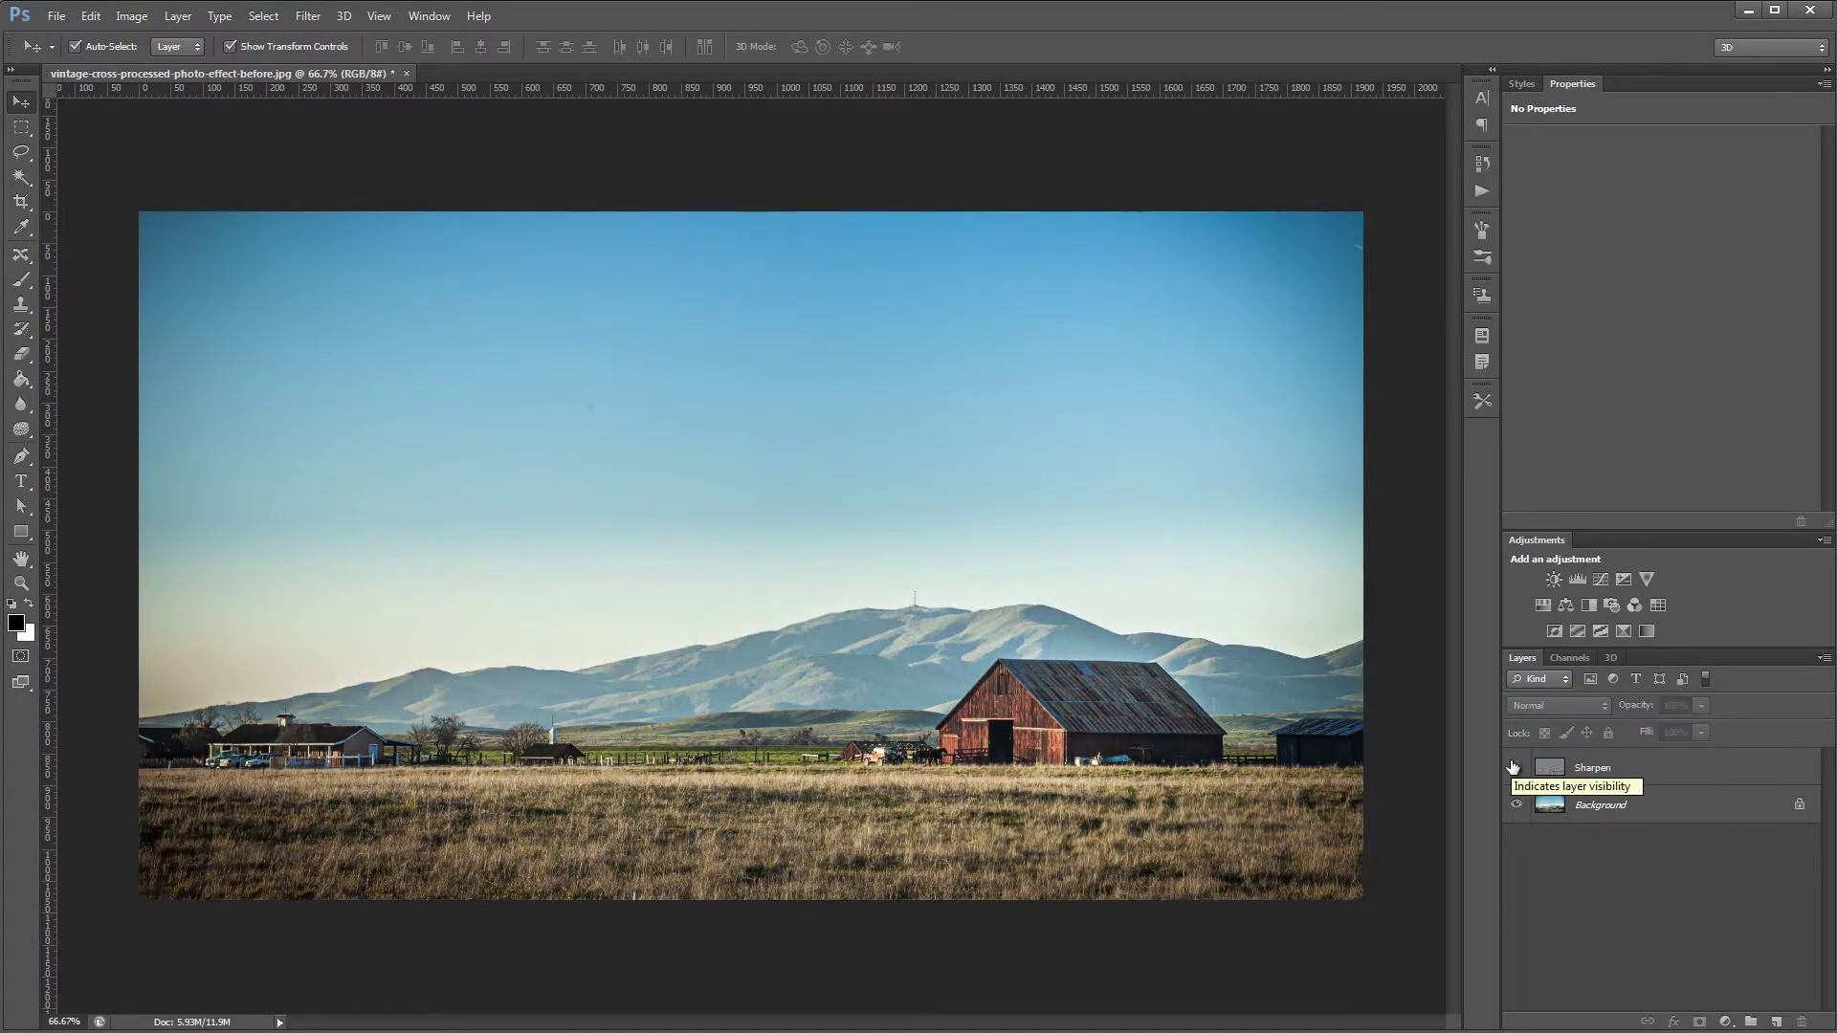
pyautogui.click(1512, 767)
# - Add a Curves adjustment layer with lifted highlights and darkened shadows on RGB
pyautogui.click(1601, 579)
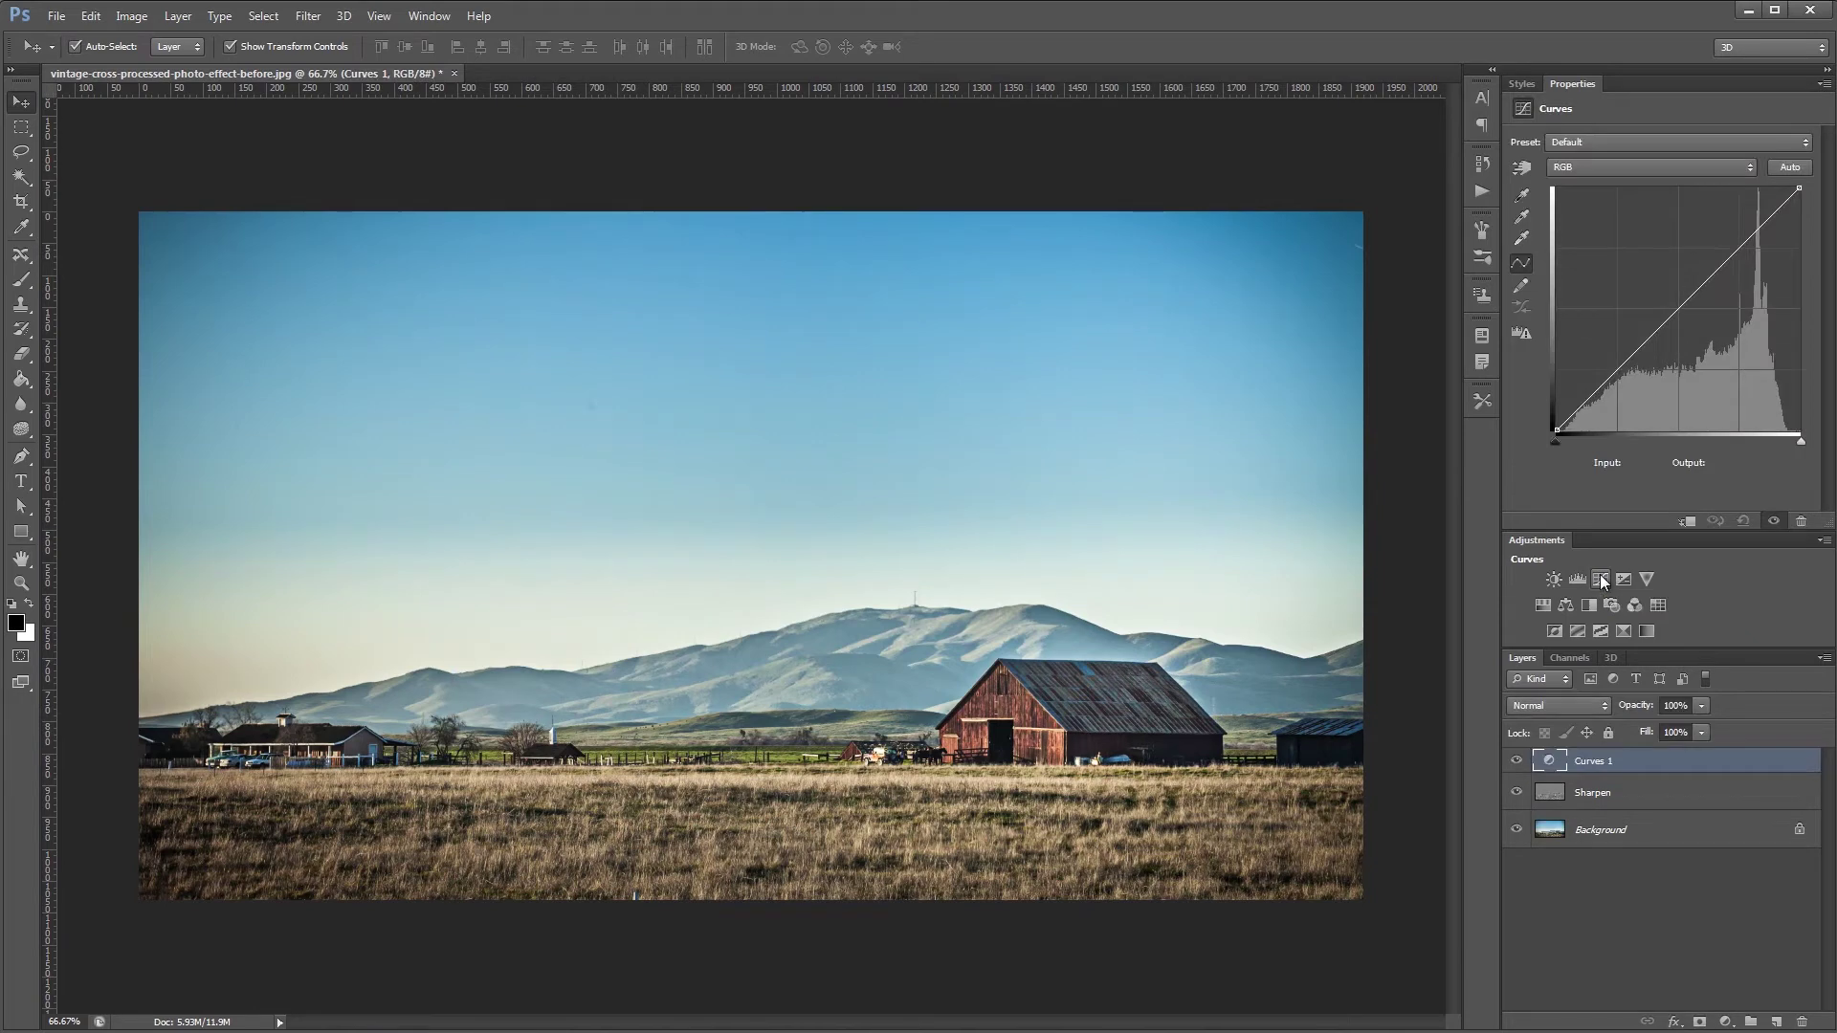
pyautogui.moveTo(1738, 249); pyautogui.dragTo(1739, 239)
pyautogui.moveTo(1620, 370); pyautogui.dragTo(1619, 378)
# - Warm the red curve and give blue lowered highlights and raised shadows for a teal sky
pyautogui.hotkey('alt', '3')
pyautogui.moveTo(1740, 244); pyautogui.dragTo(1740, 228)
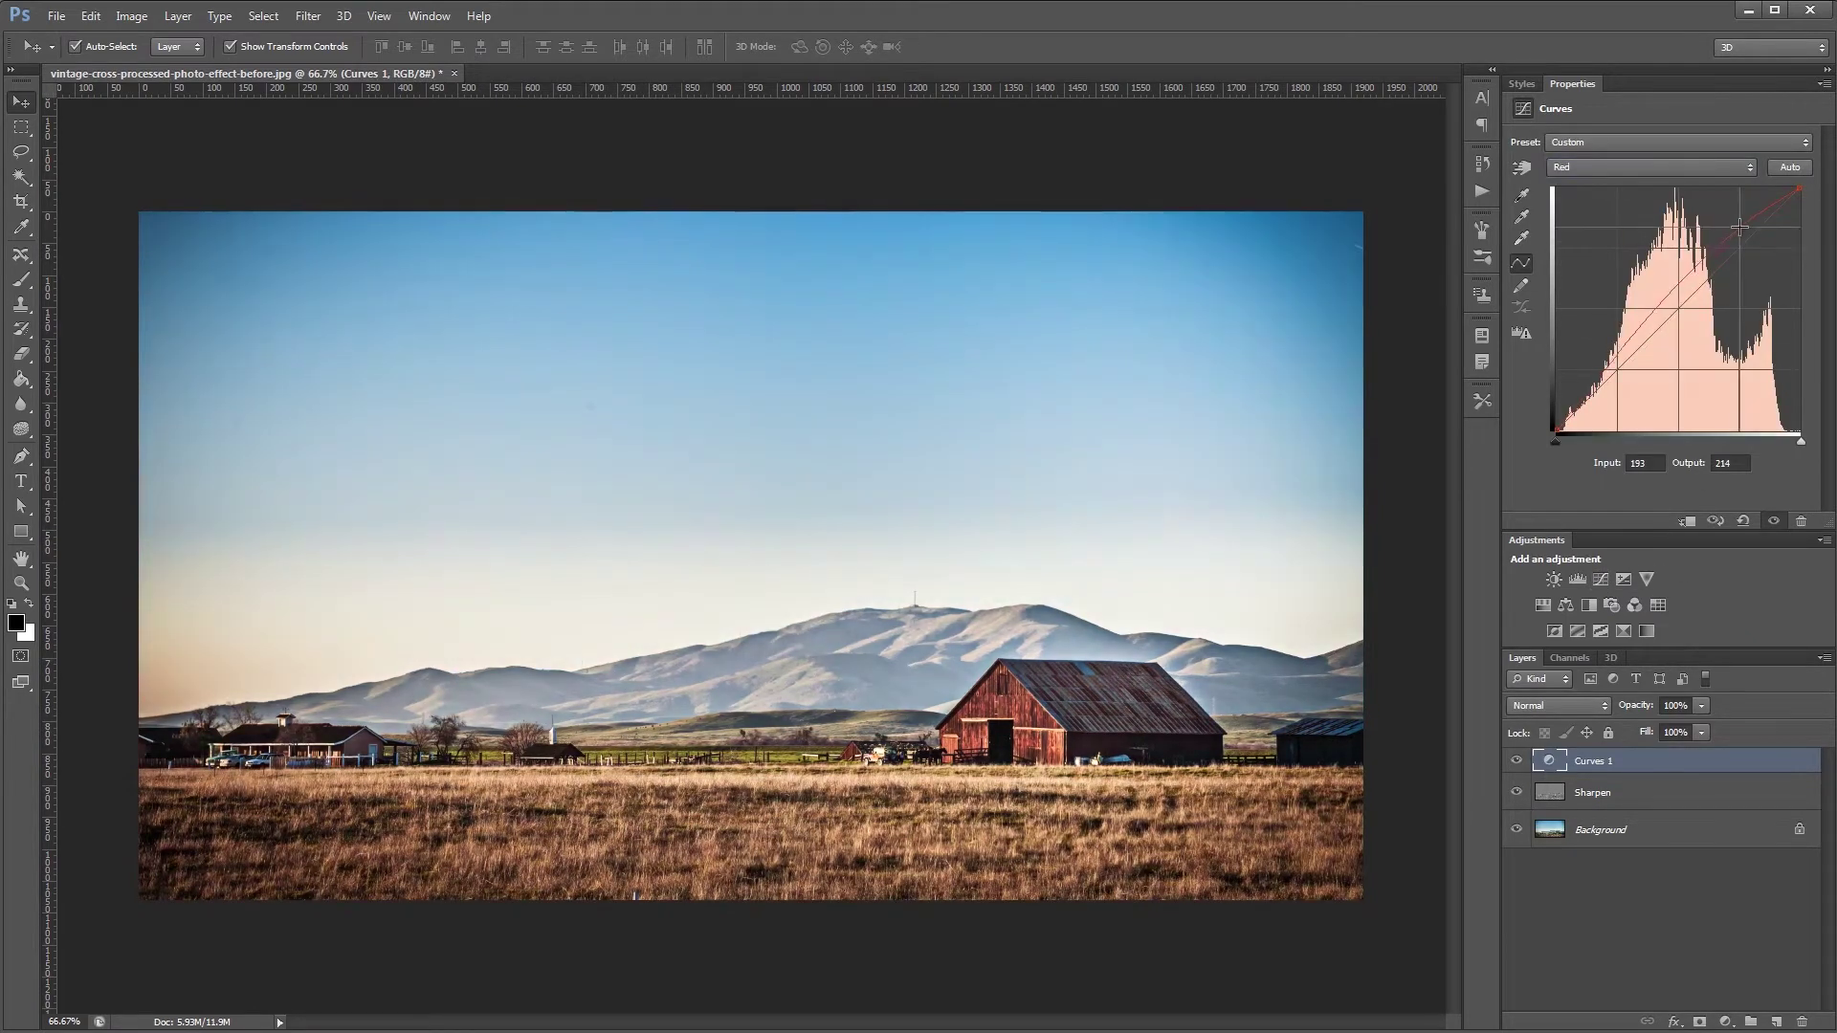
pyautogui.moveTo(1619, 368); pyautogui.dragTo(1616, 376)
pyautogui.click(1626, 167)
pyautogui.click(1605, 216)
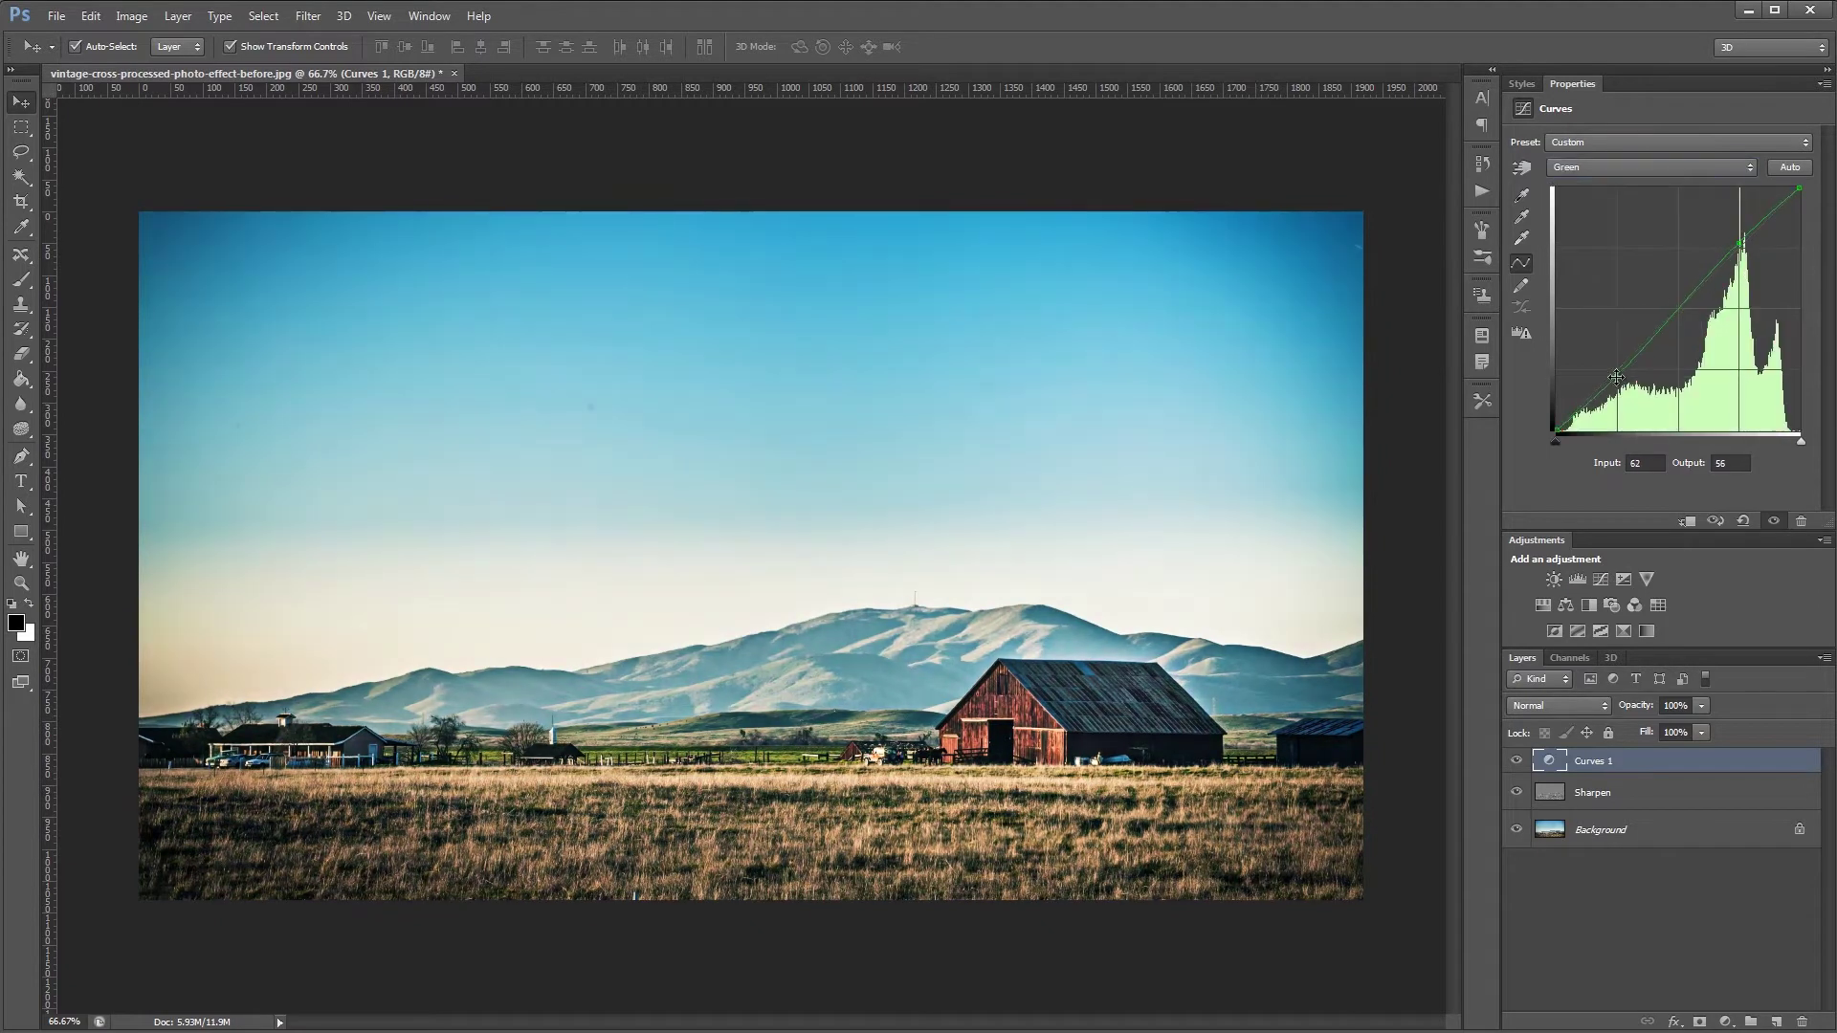
pyautogui.hotkey('alt', '5')
pyautogui.moveTo(1739, 249); pyautogui.dragTo(1739, 268)
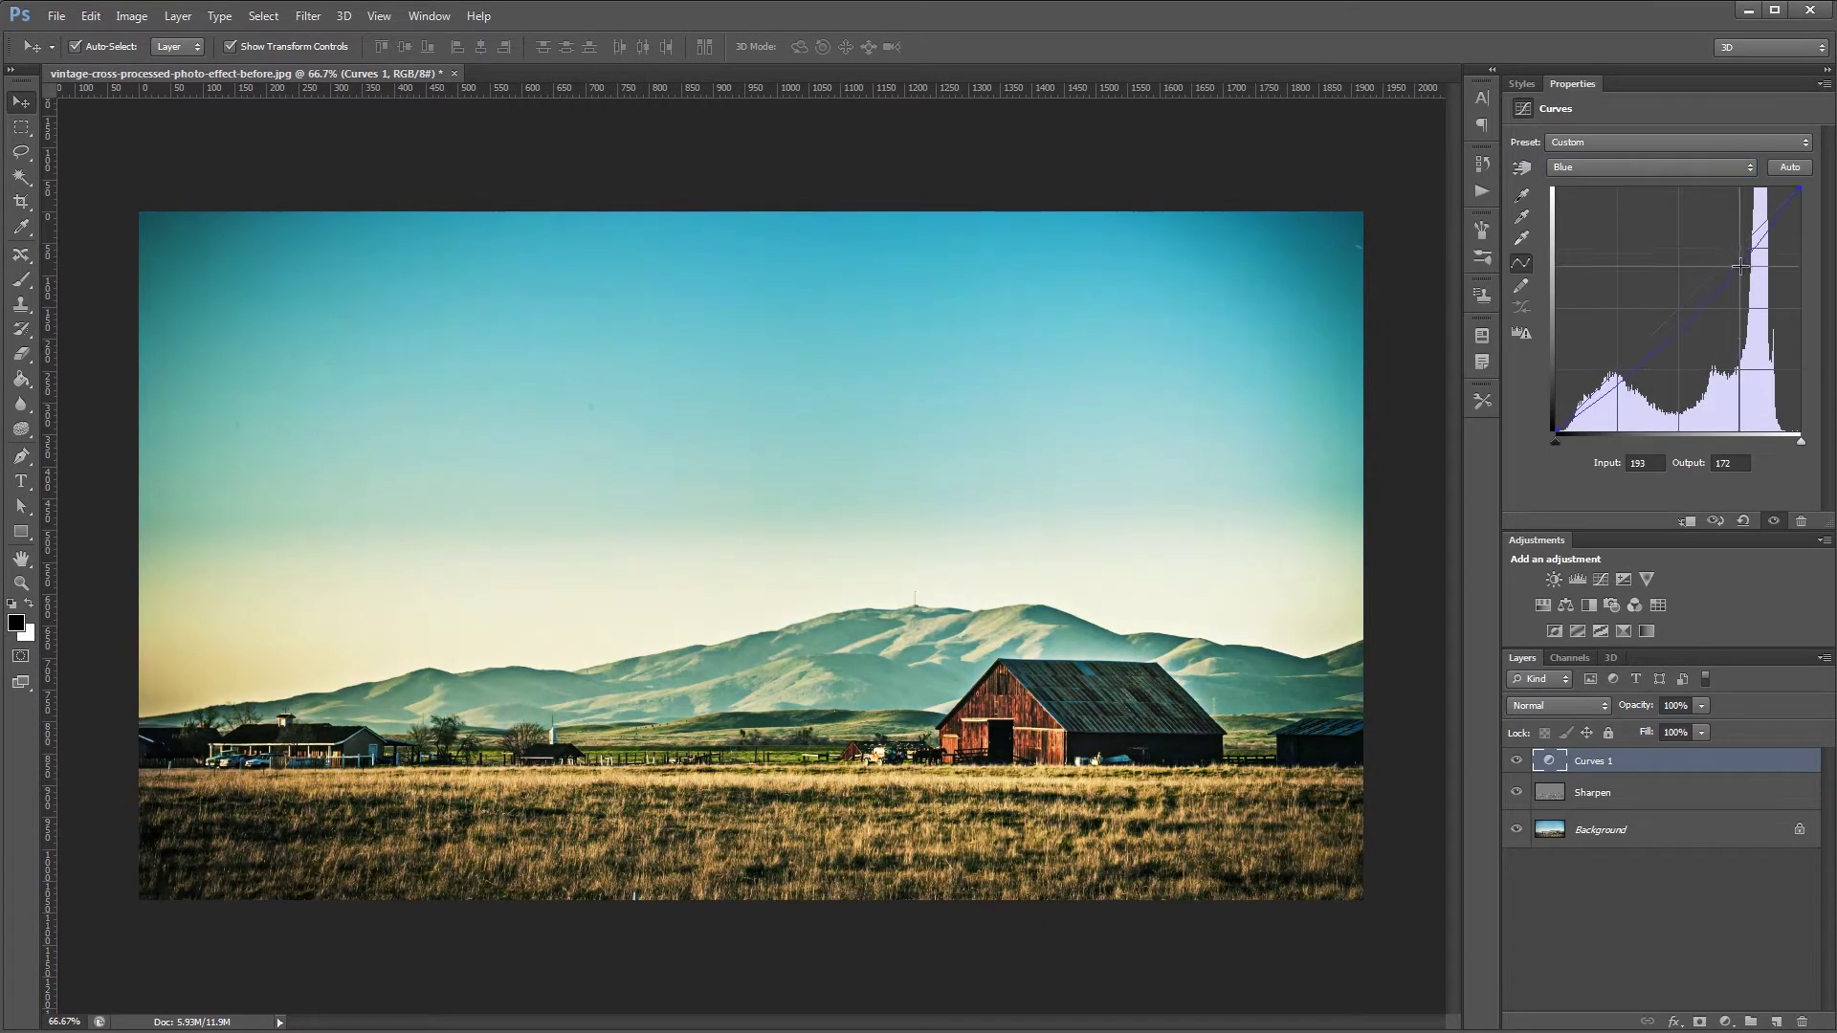
pyautogui.moveTo(1616, 372); pyautogui.dragTo(1616, 348)
# - Reduce the Curves layer to 77% opacity, then revert all edits to the original photo
pyautogui.moveTo(1701, 706); pyautogui.dragTo(1688, 758)
pyautogui.hotkey('alt', '2')
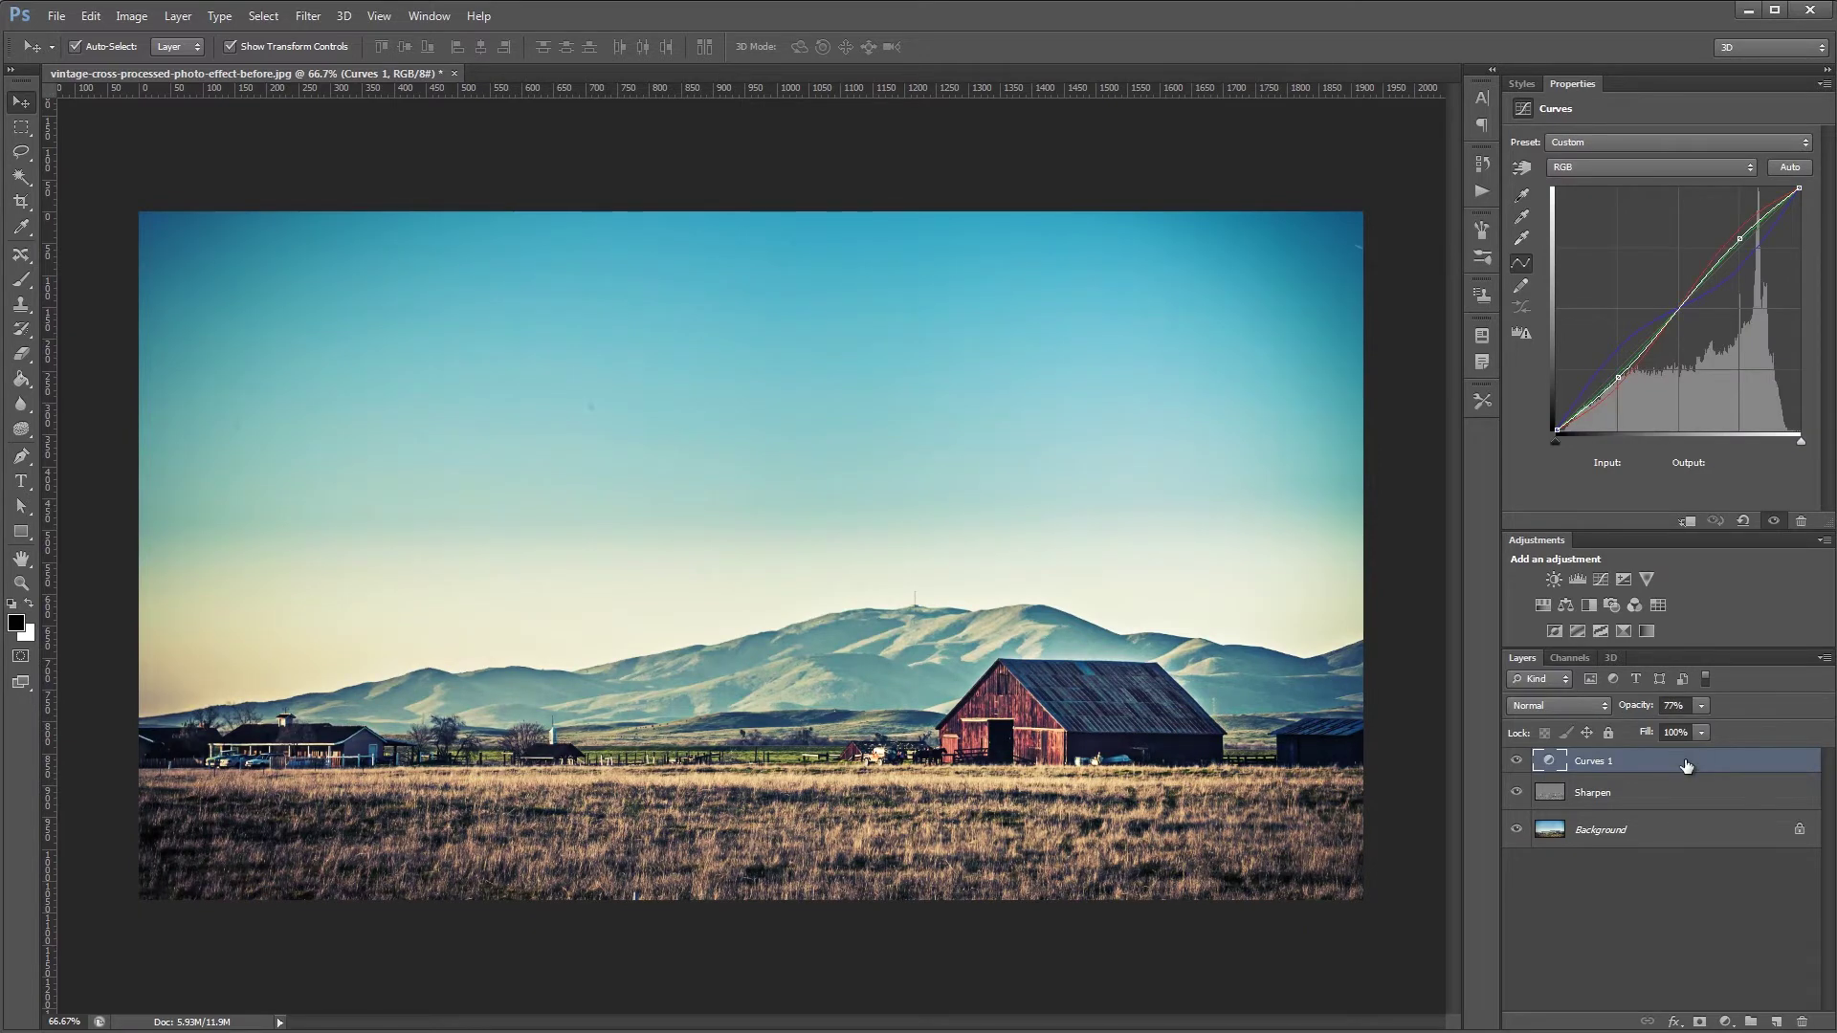
pyautogui.hotkey('ctrl', 'alt', 'z')
pyautogui.hotkey('ctrl', 'alt', 'z')
pyautogui.hotkey('ctrl', 'alt', 'z')
pyautogui.hotkey('ctrl', 'alt', 'z')
pyautogui.hotkey('ctrl', 'alt', 'z')
pyautogui.hotkey('ctrl', 'alt', 'z')
pyautogui.hotkey('ctrl', 'alt', 'z')
pyautogui.hotkey('ctrl', 'alt', 'z')
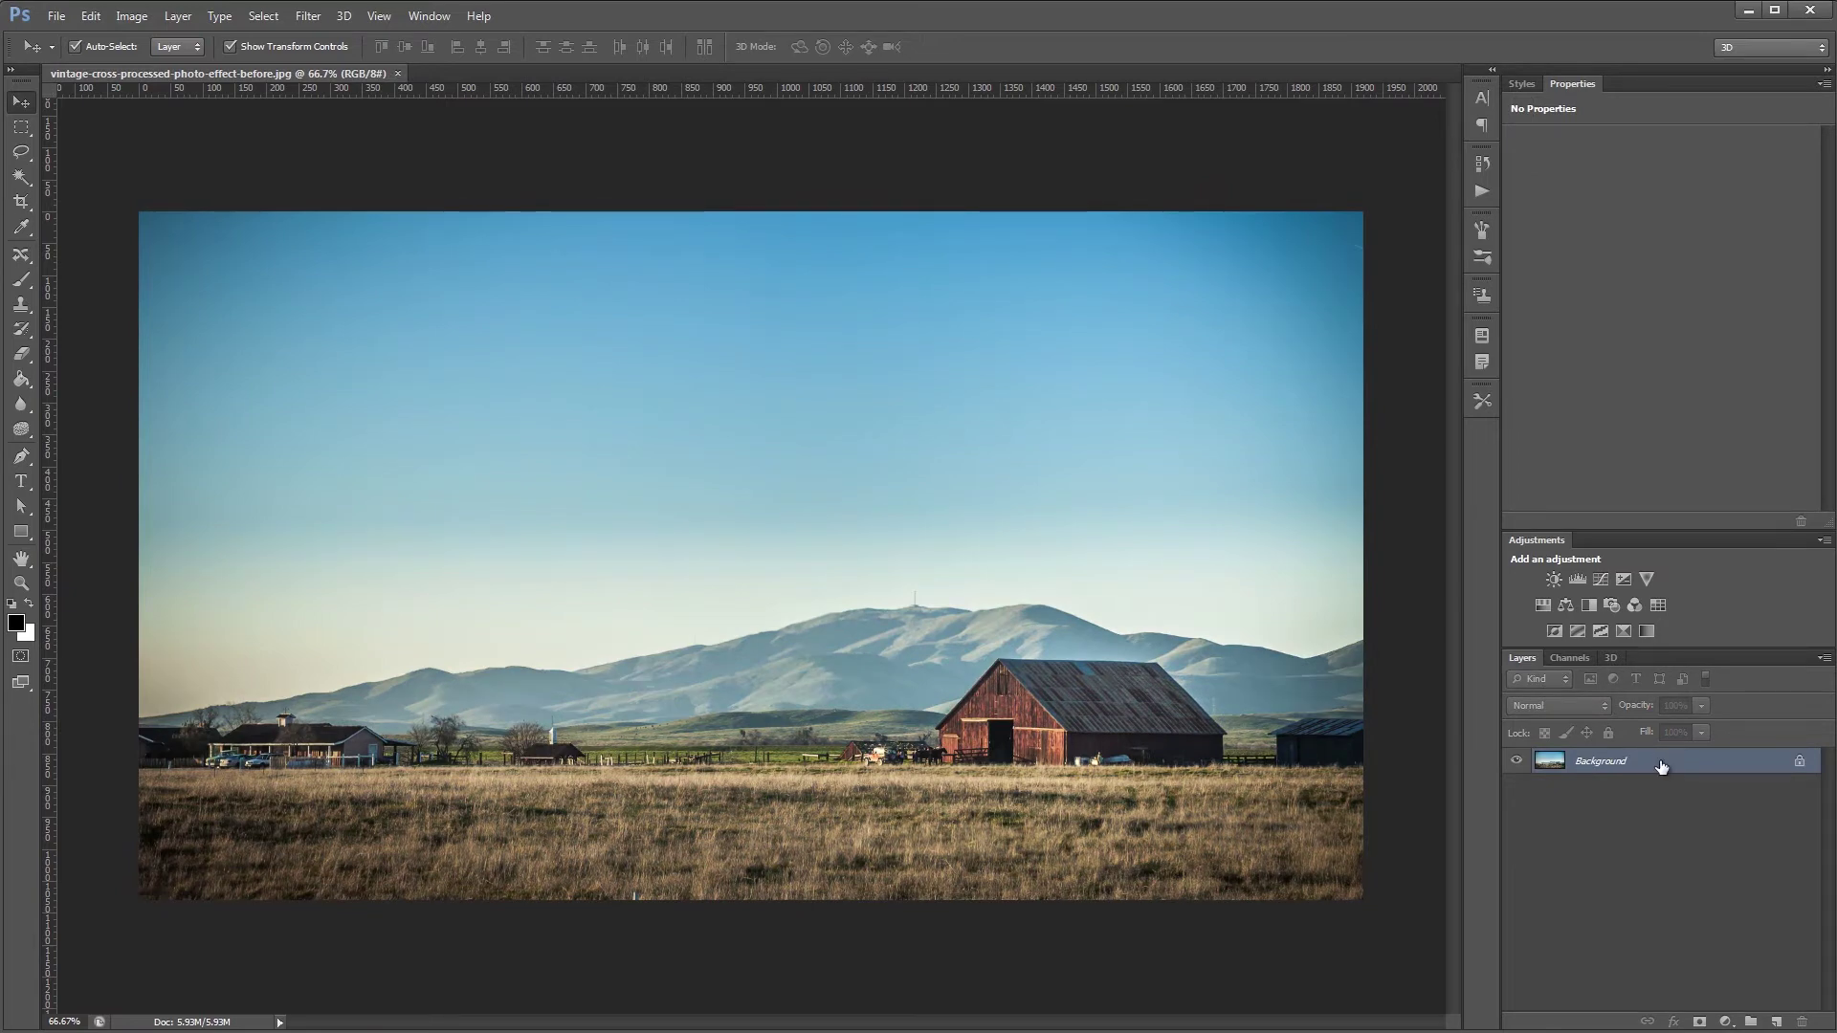
# - Duplicate the Background layer again and name the copy Sharpen
pyautogui.rightClick(1661, 763)
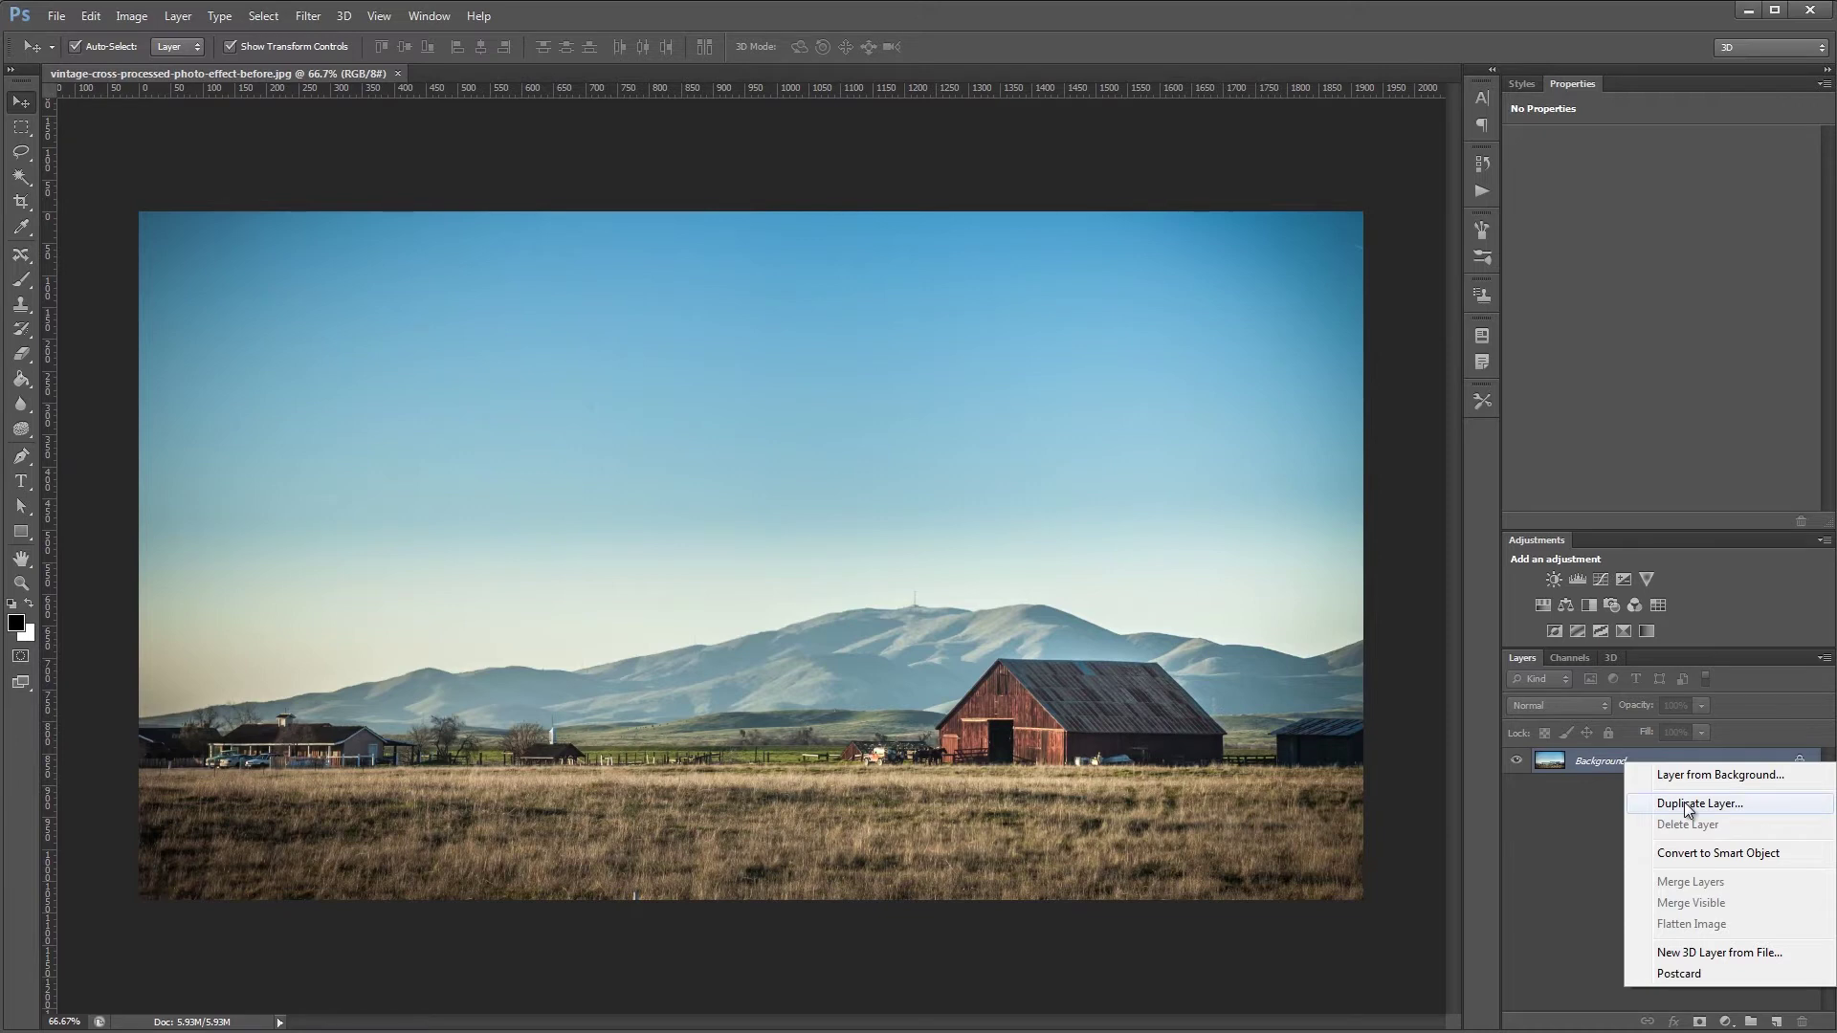
pyautogui.click(1684, 801)
pyautogui.write('Sharep')
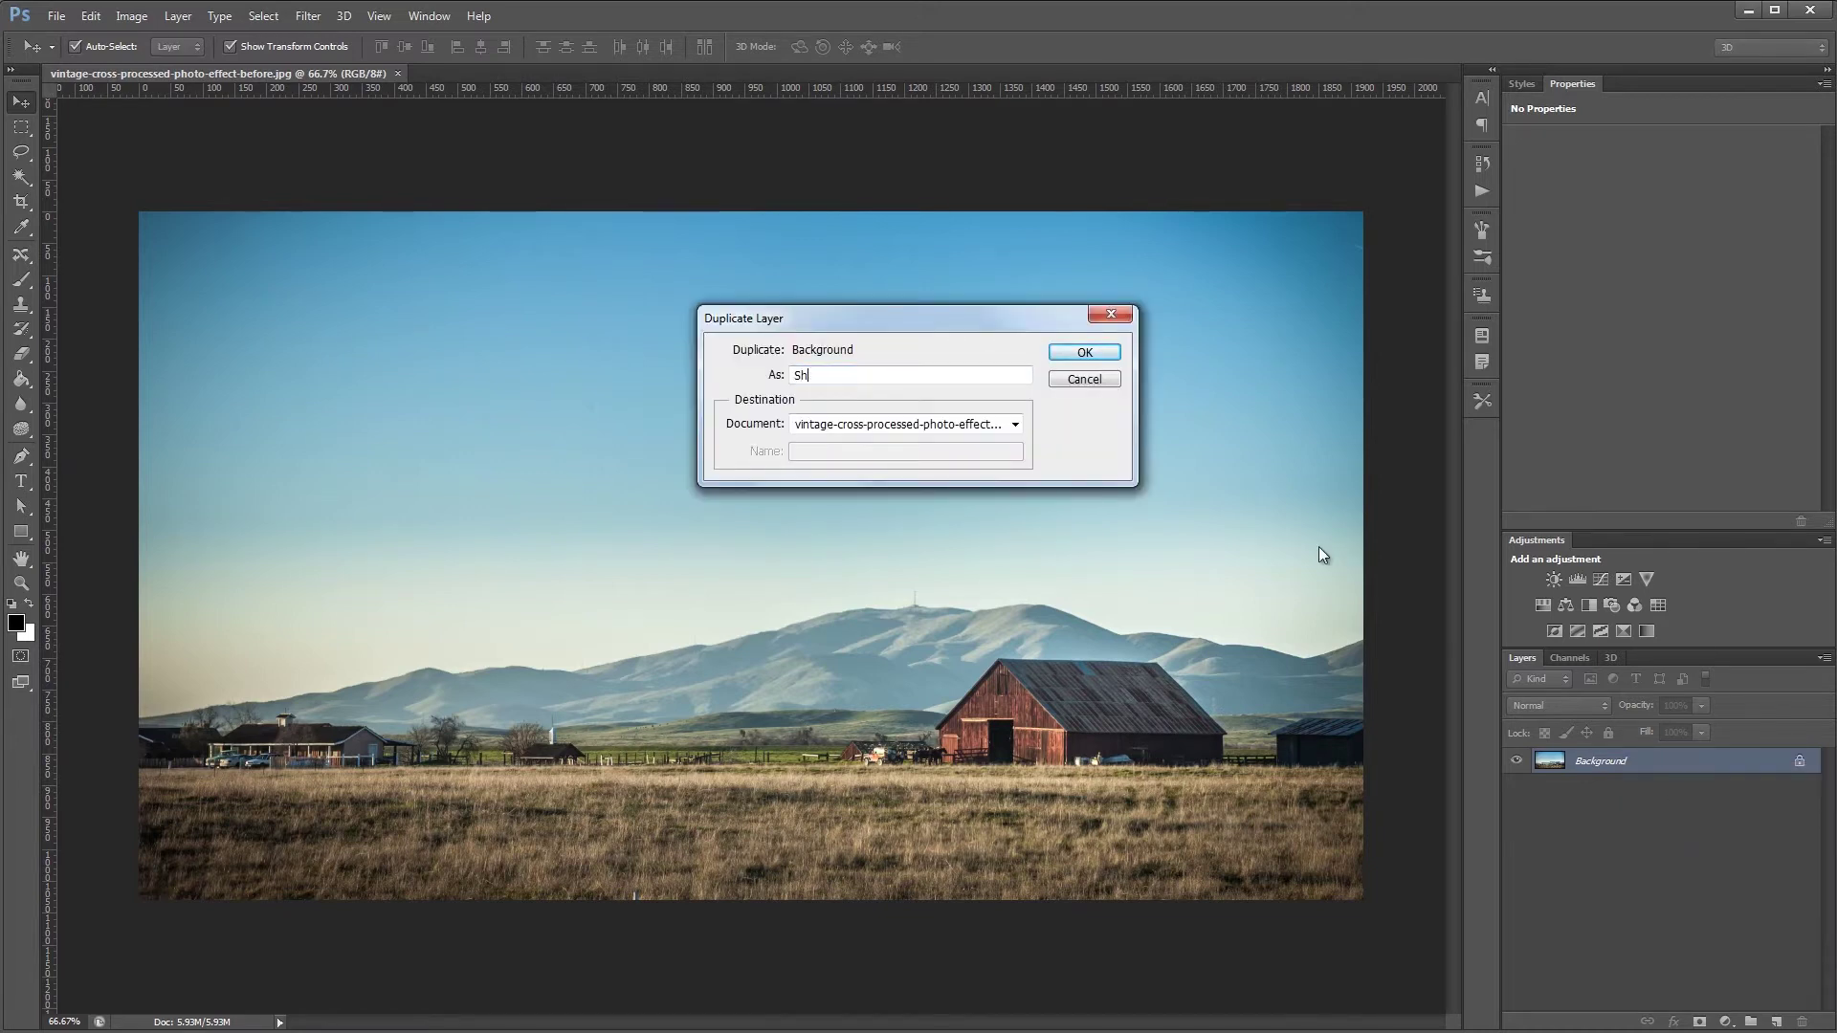
pyautogui.press('BackSpace')
pyautogui.write('pen')
pyautogui.press('Return')
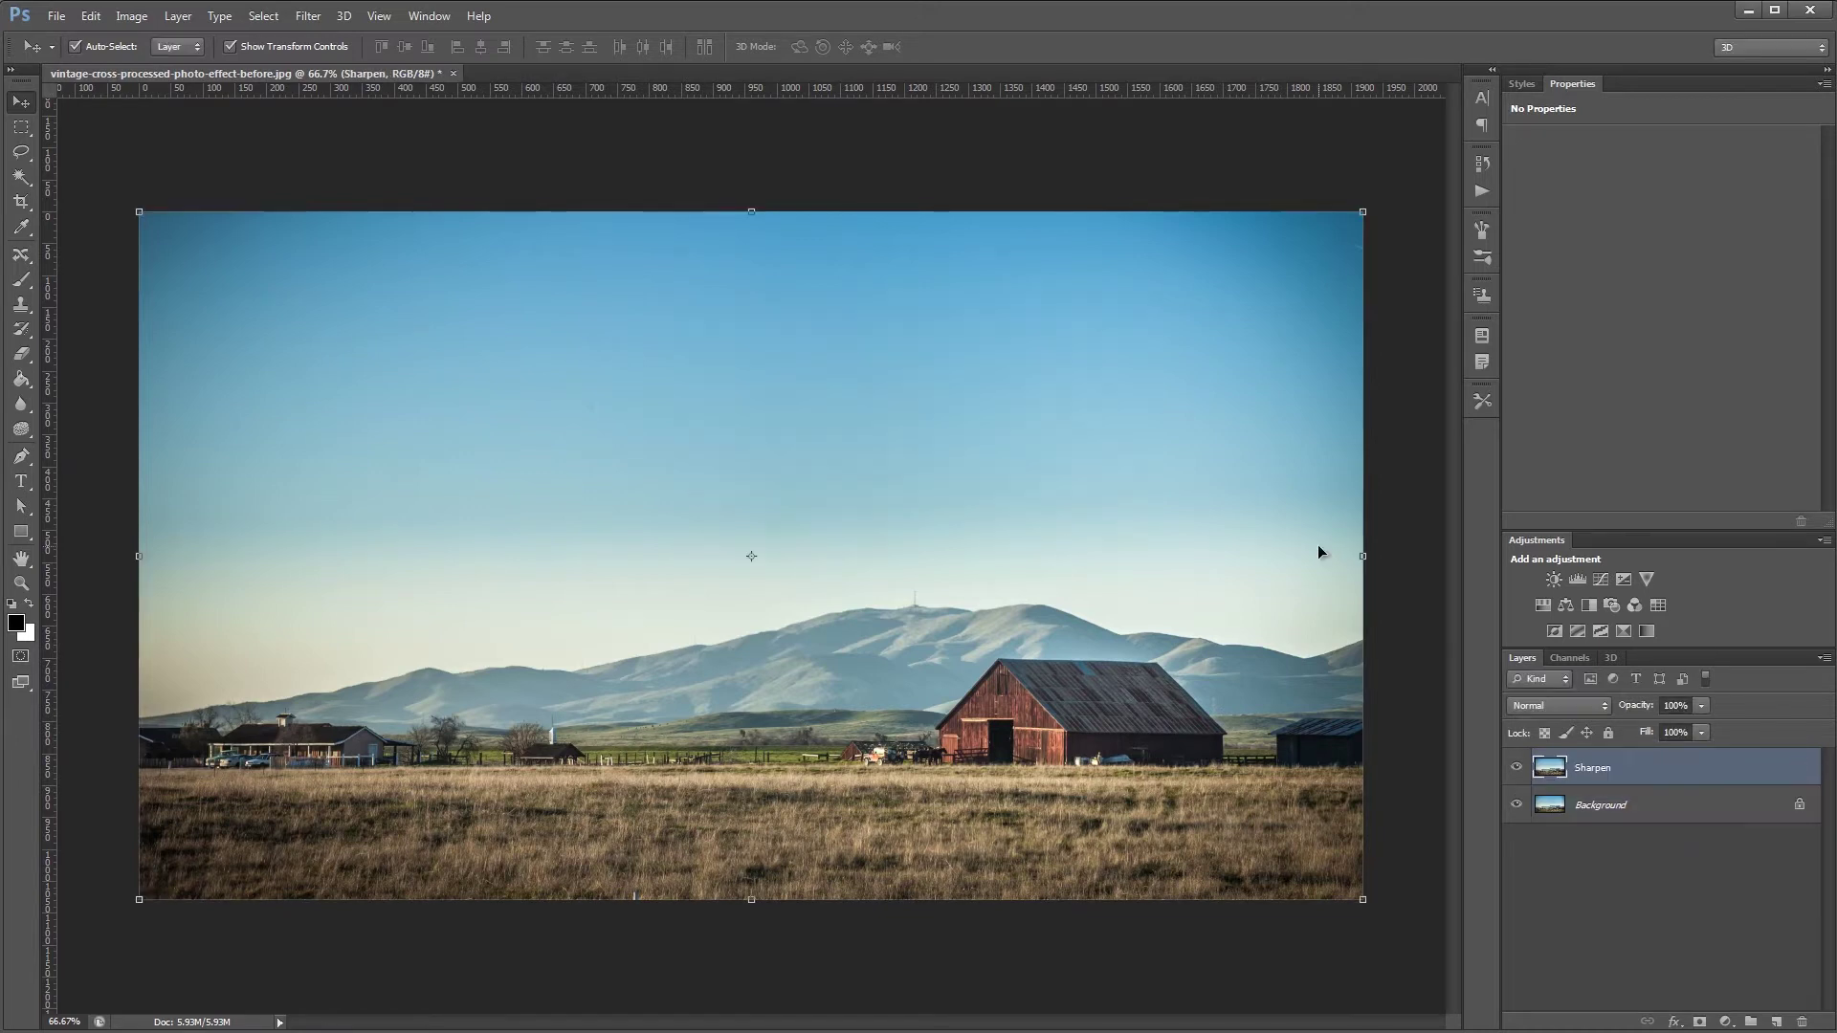
pyautogui.click(308, 16)
# - Run High Pass on the Sharpen layer, testing radii from 83.5 down to 3.5 before settling near 12.7 pixels
pyautogui.moveTo(381, 355)
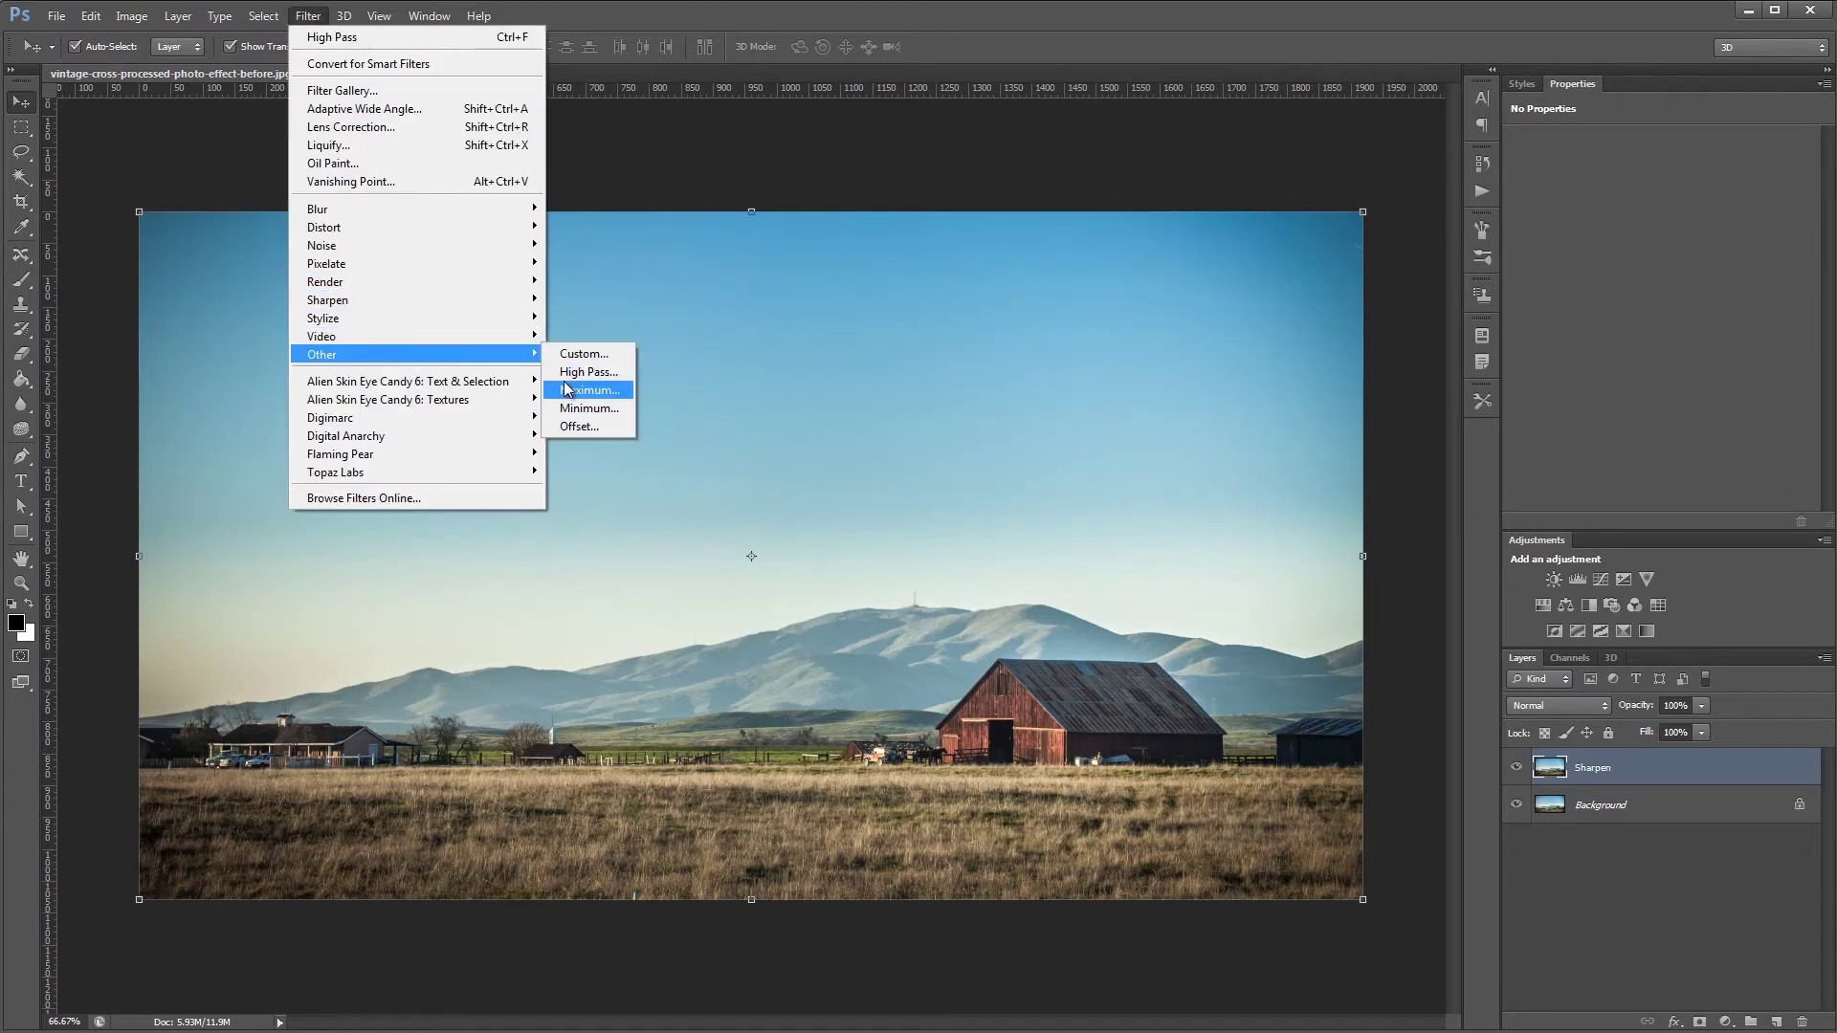
pyautogui.click(575, 372)
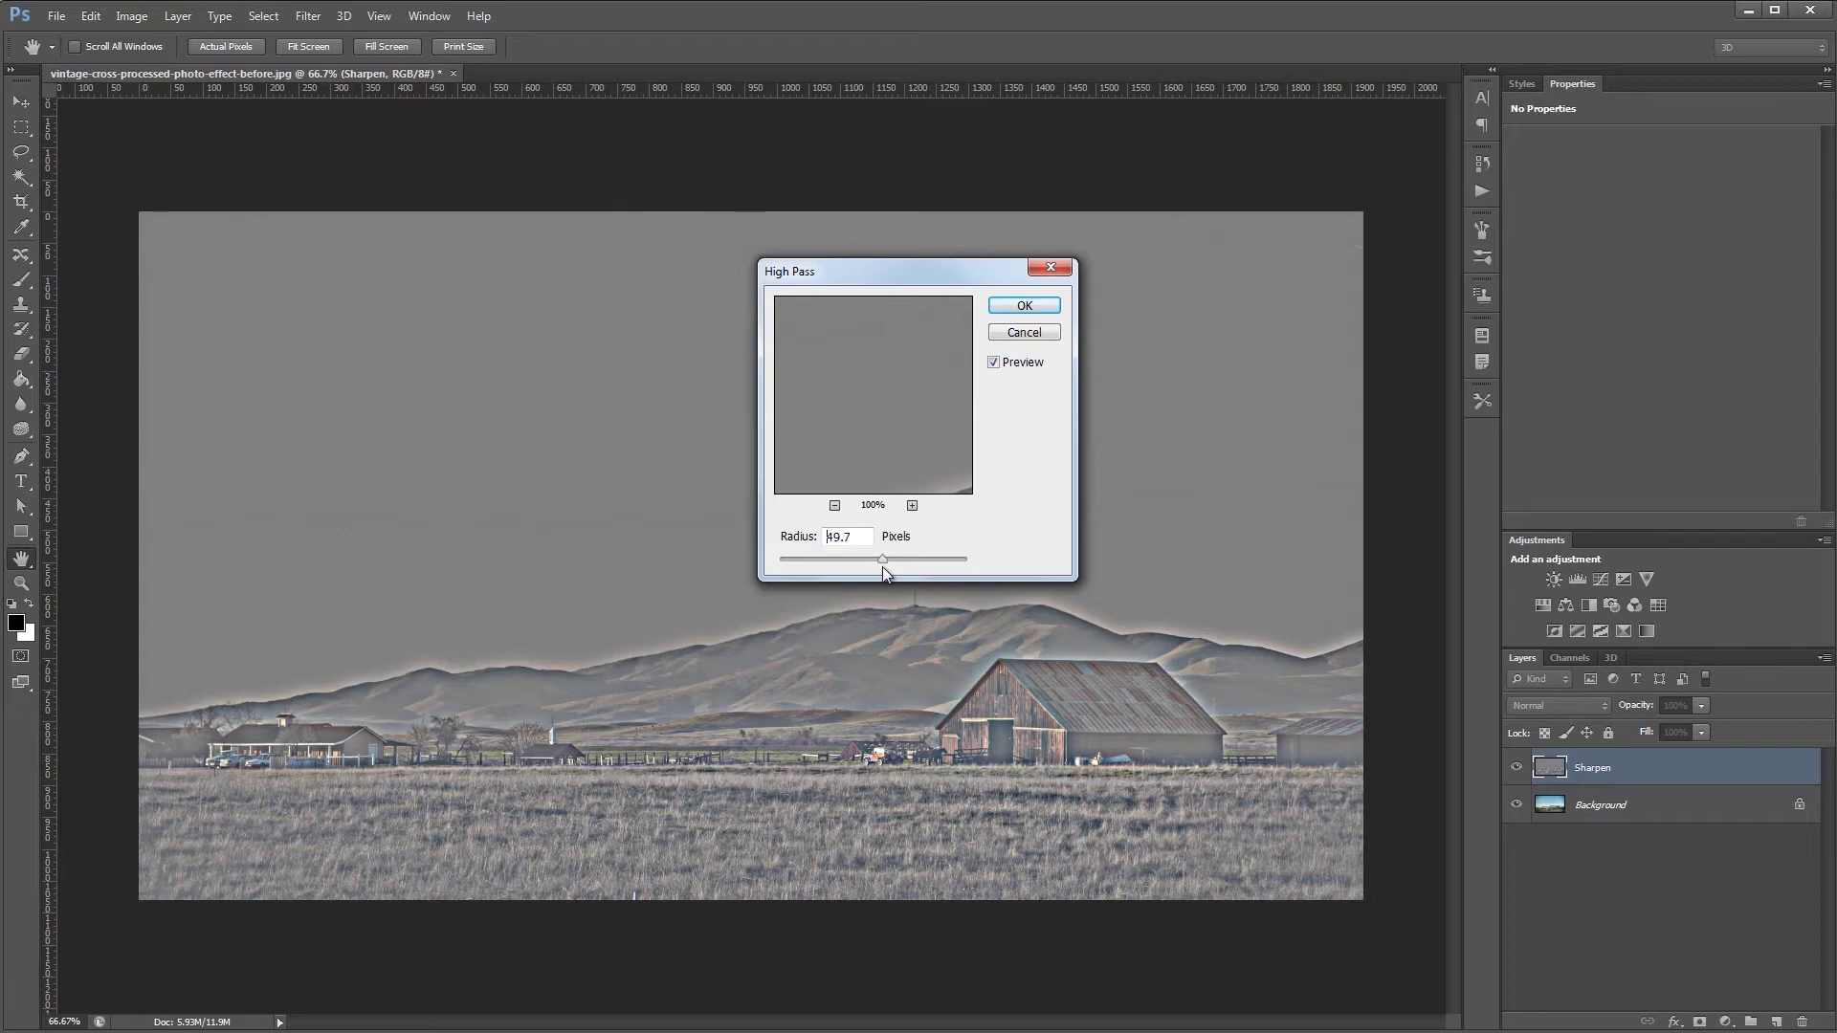
pyautogui.moveTo(882, 568); pyautogui.dragTo(894, 572)
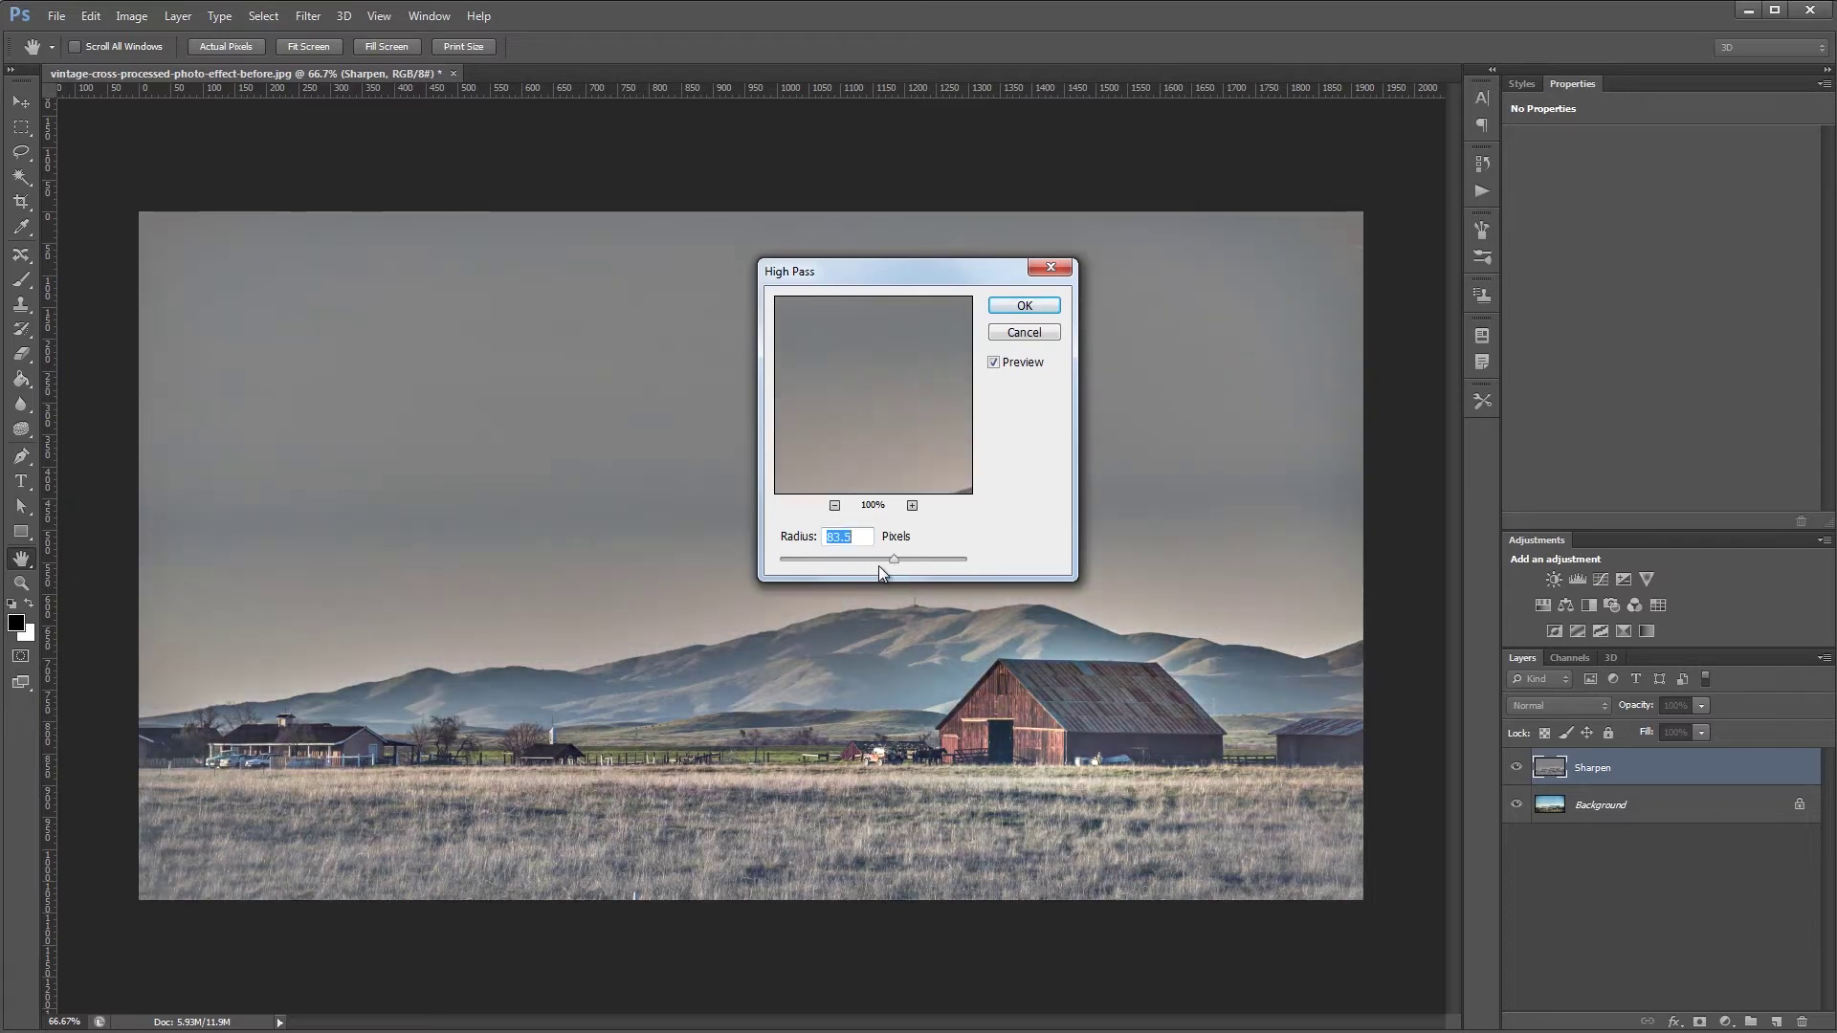
pyautogui.moveTo(897, 557); pyautogui.dragTo(874, 559)
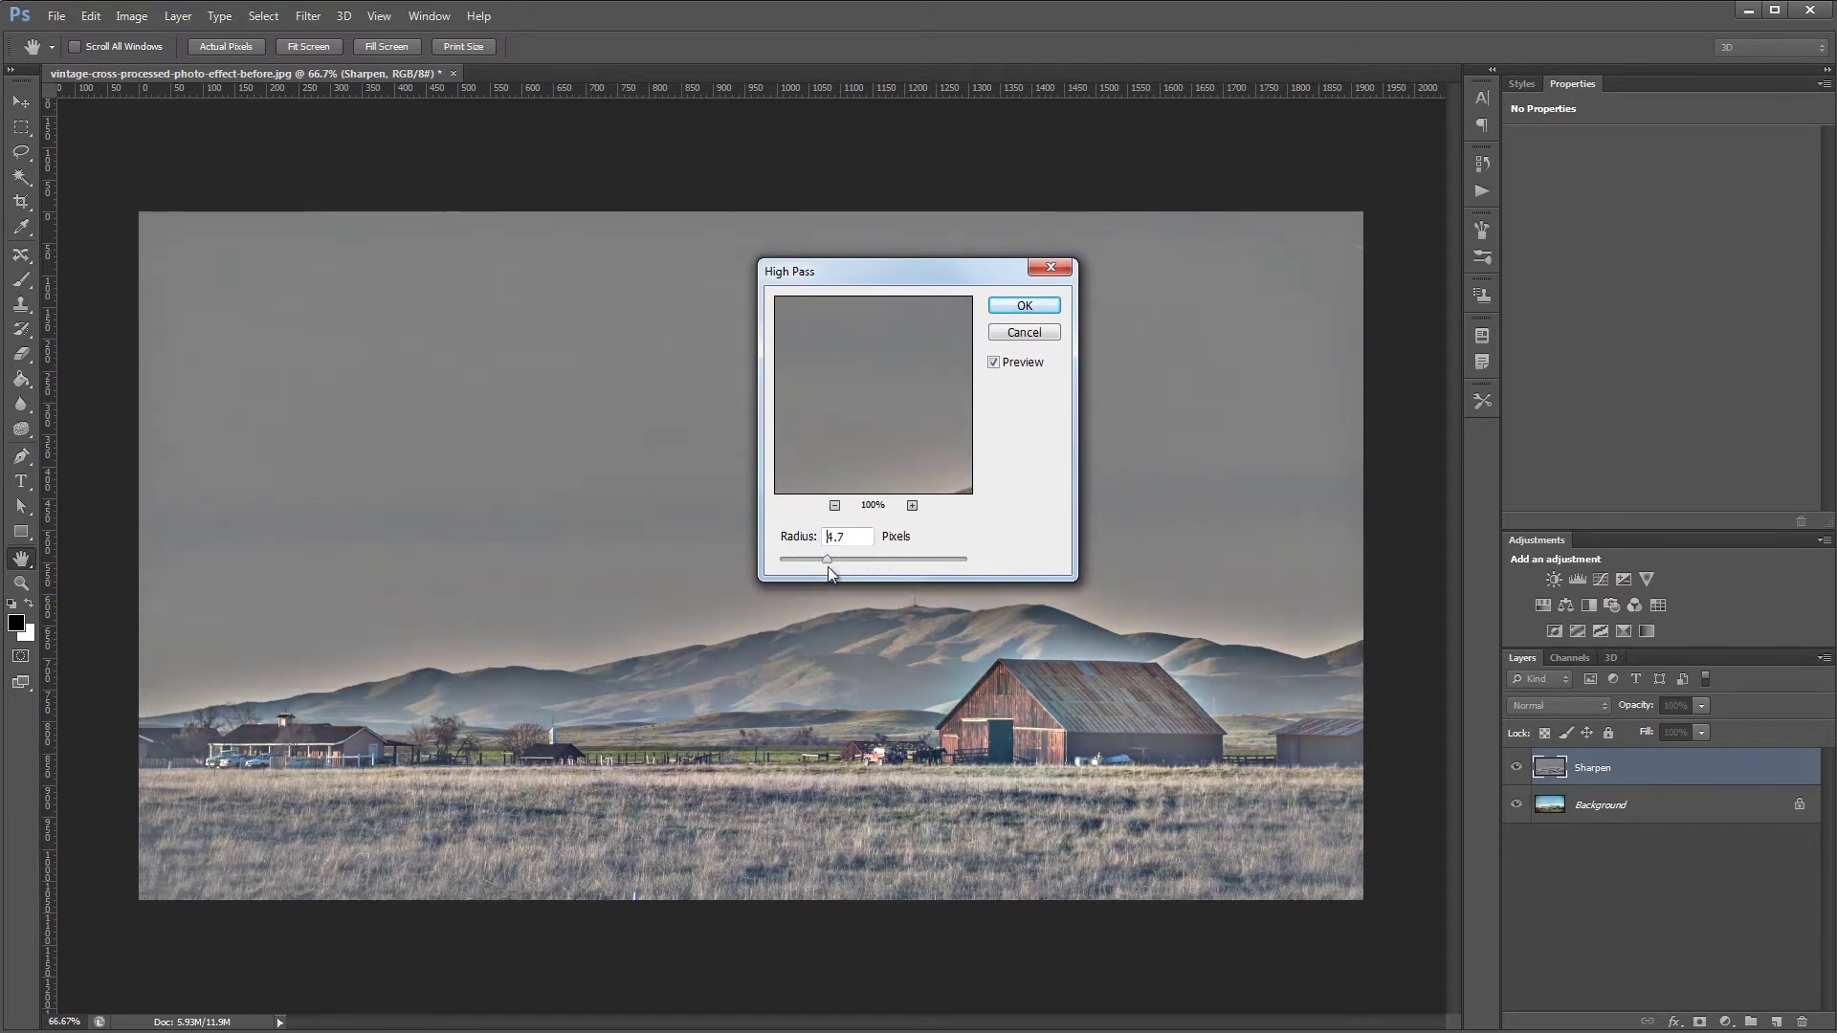
pyautogui.moveTo(829, 567); pyautogui.dragTo(815, 570)
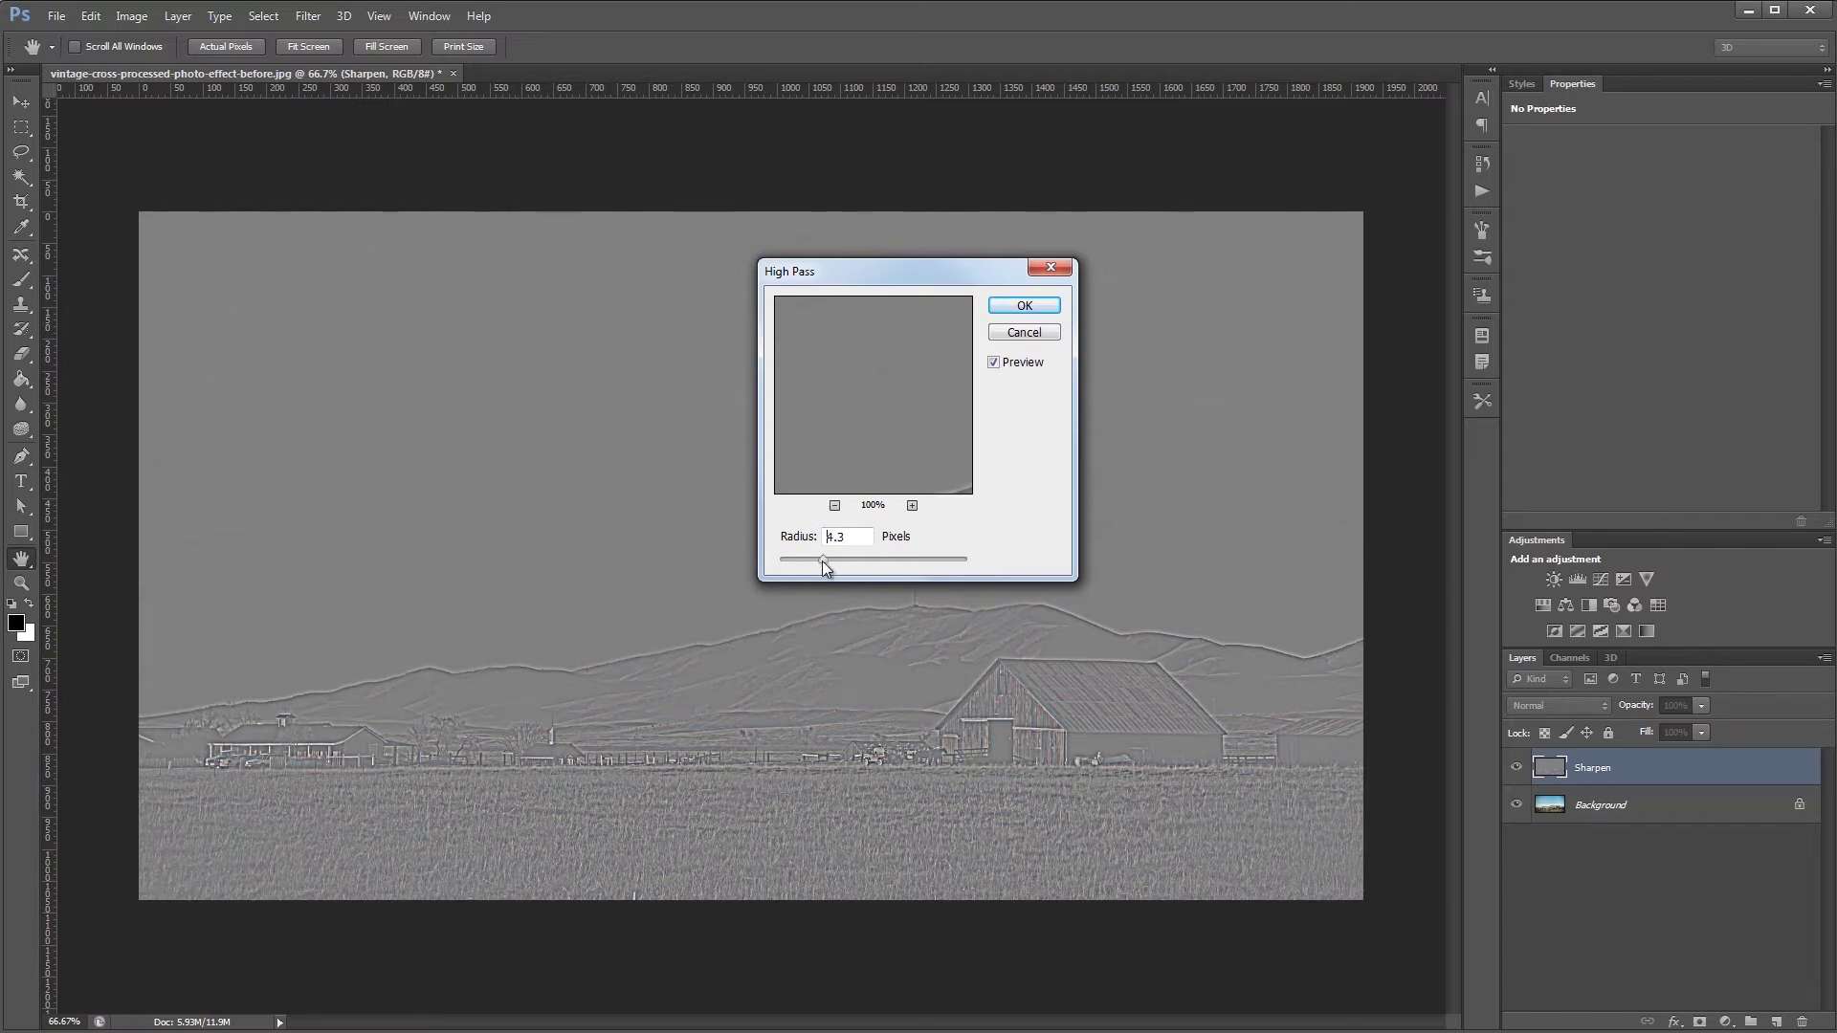
pyautogui.moveTo(820, 570); pyautogui.dragTo(858, 569)
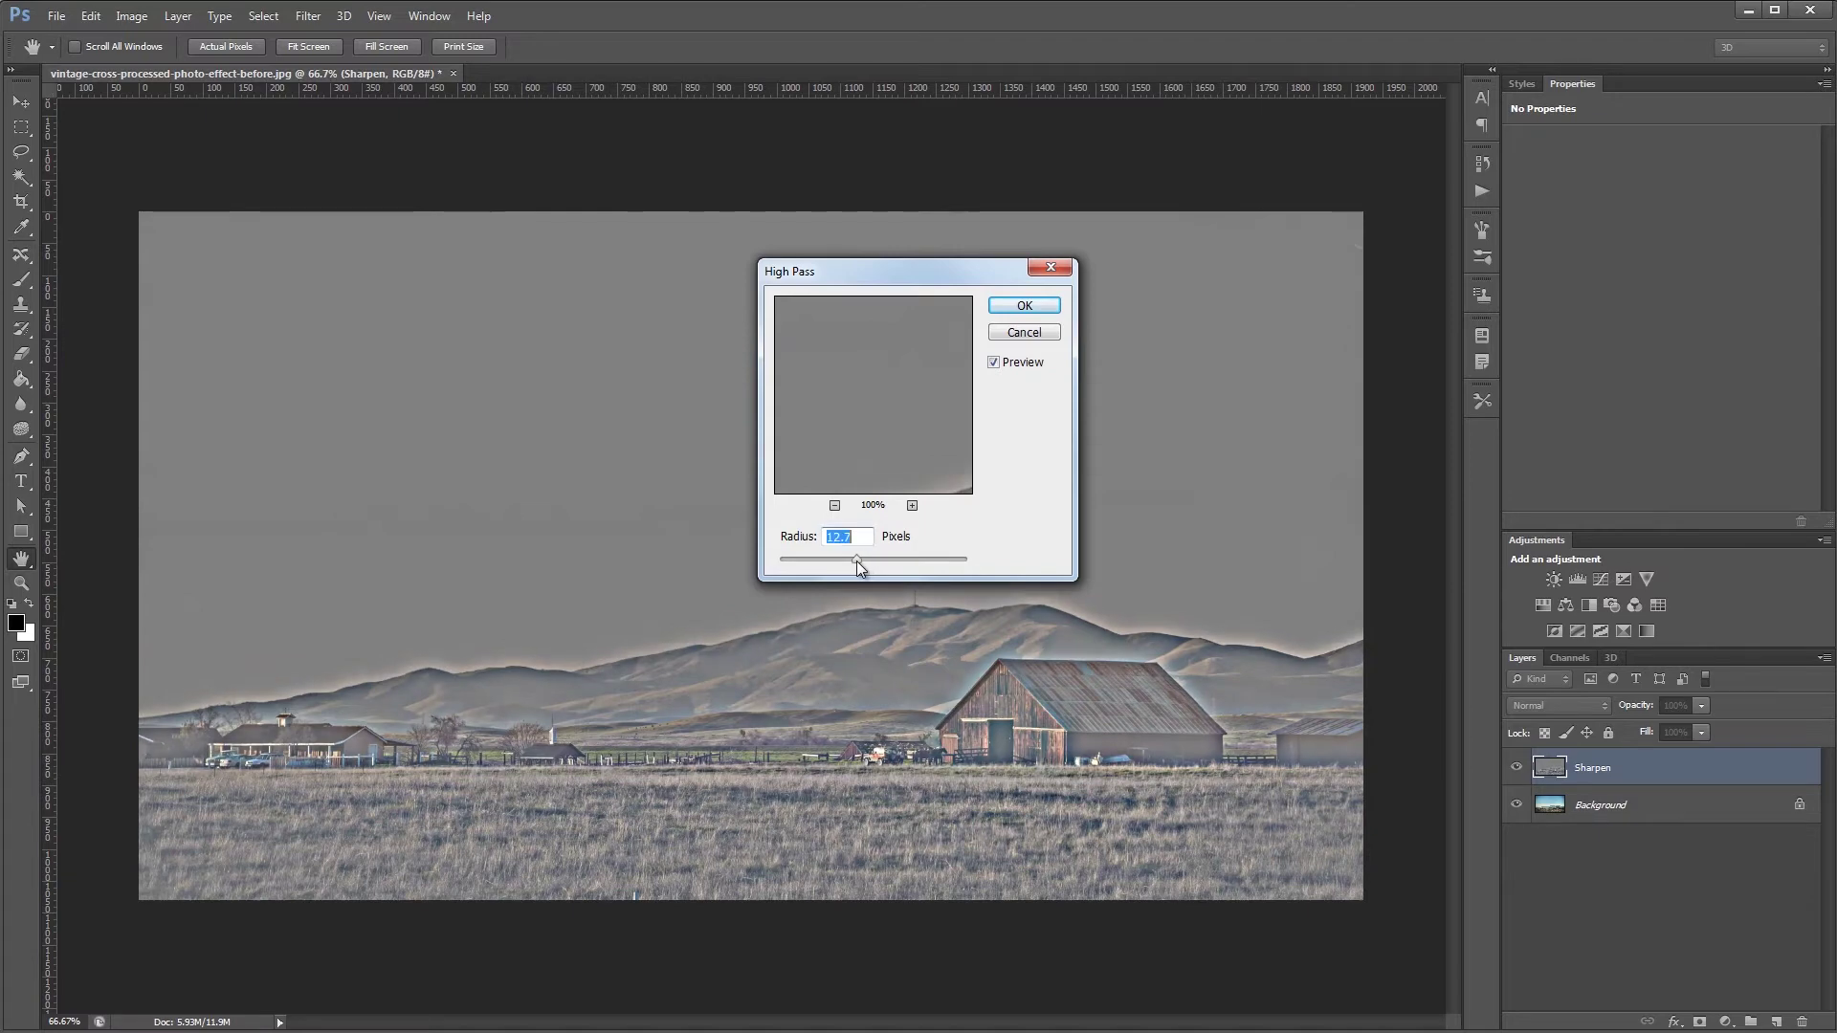
pyautogui.click(1028, 308)
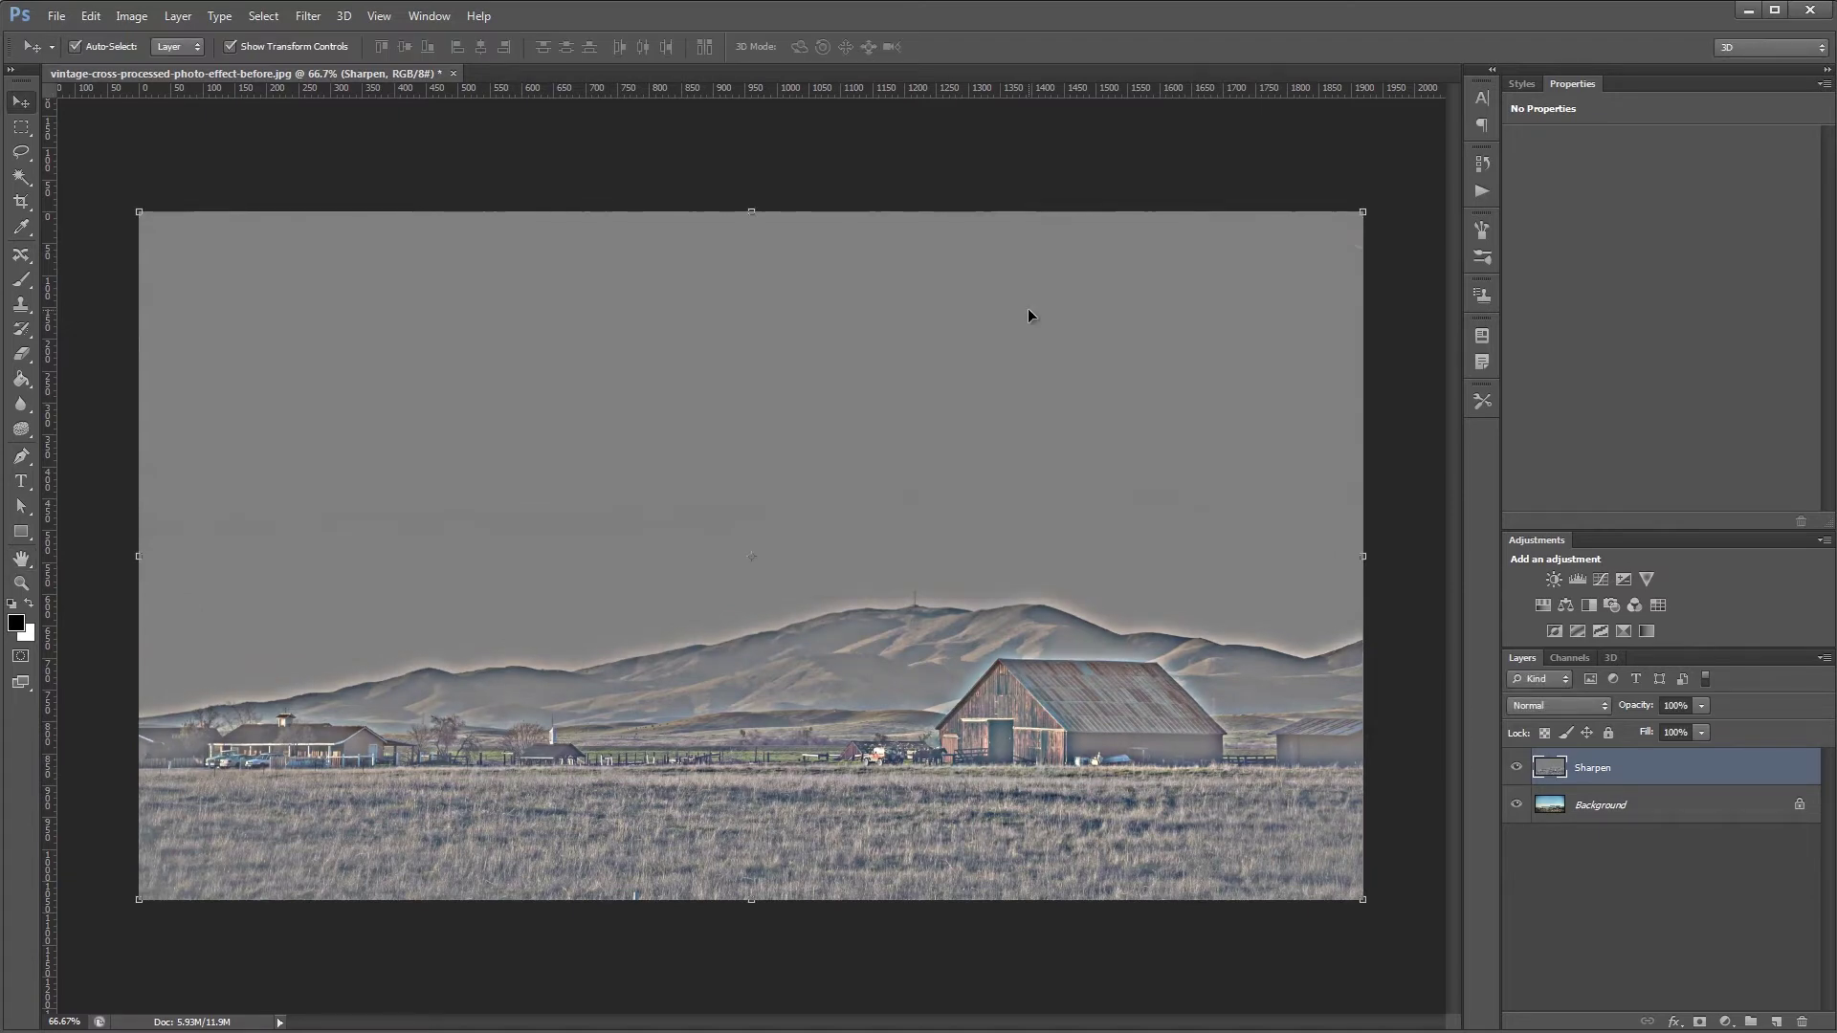
# - Set the Sharpen layer to Hard Light blending with slightly lowered opacity
pyautogui.click(1555, 708)
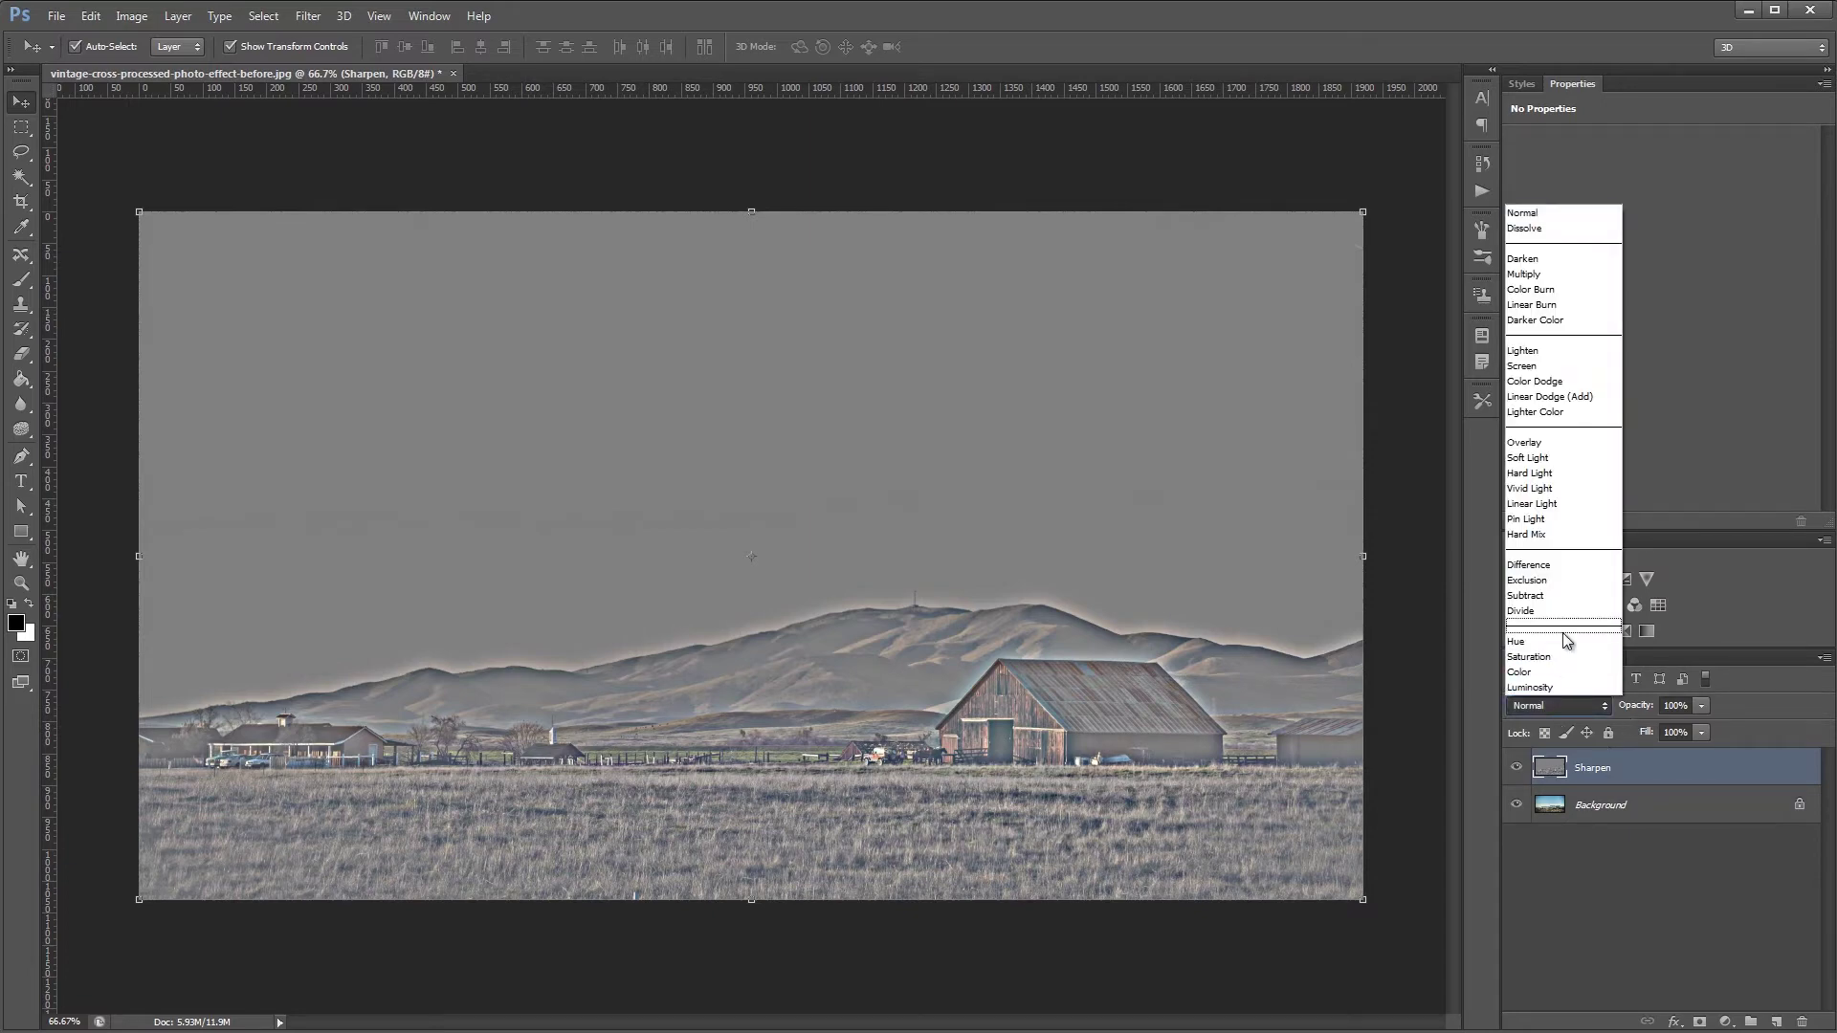
pyautogui.click(1549, 473)
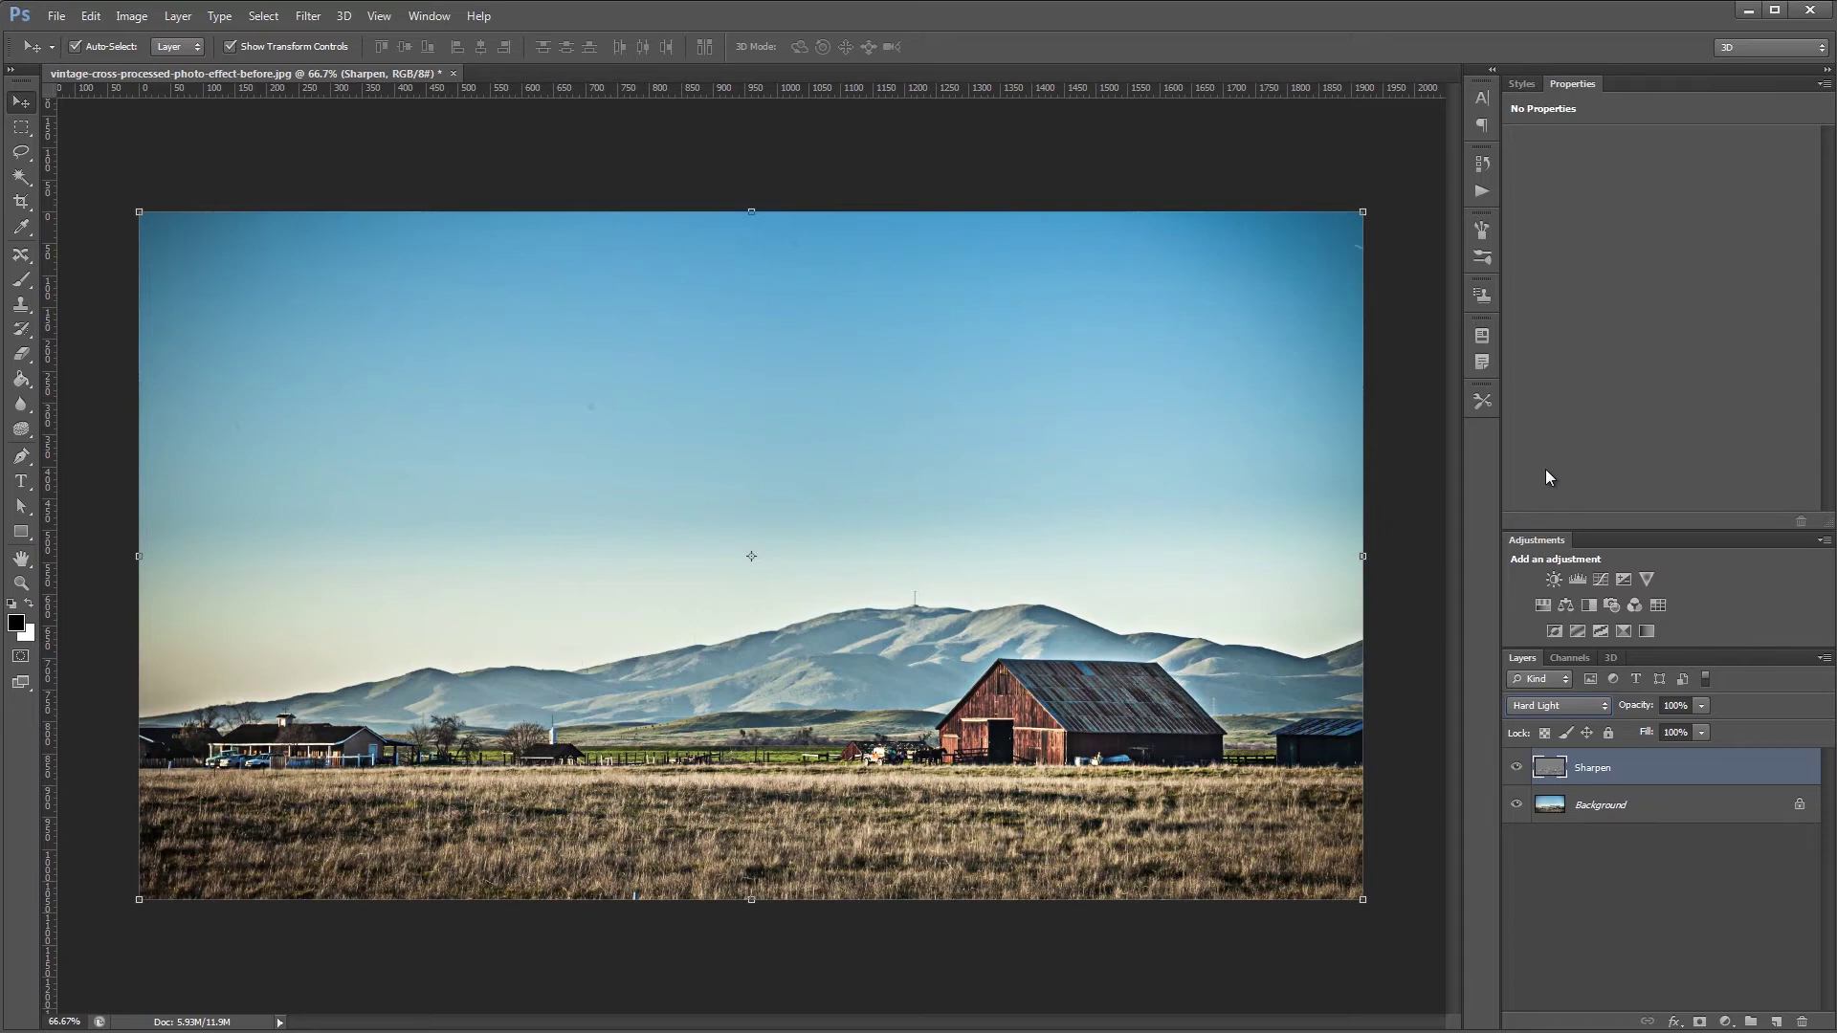
pyautogui.click(1701, 705)
pyautogui.moveTo(1672, 738); pyautogui.dragTo(1662, 738)
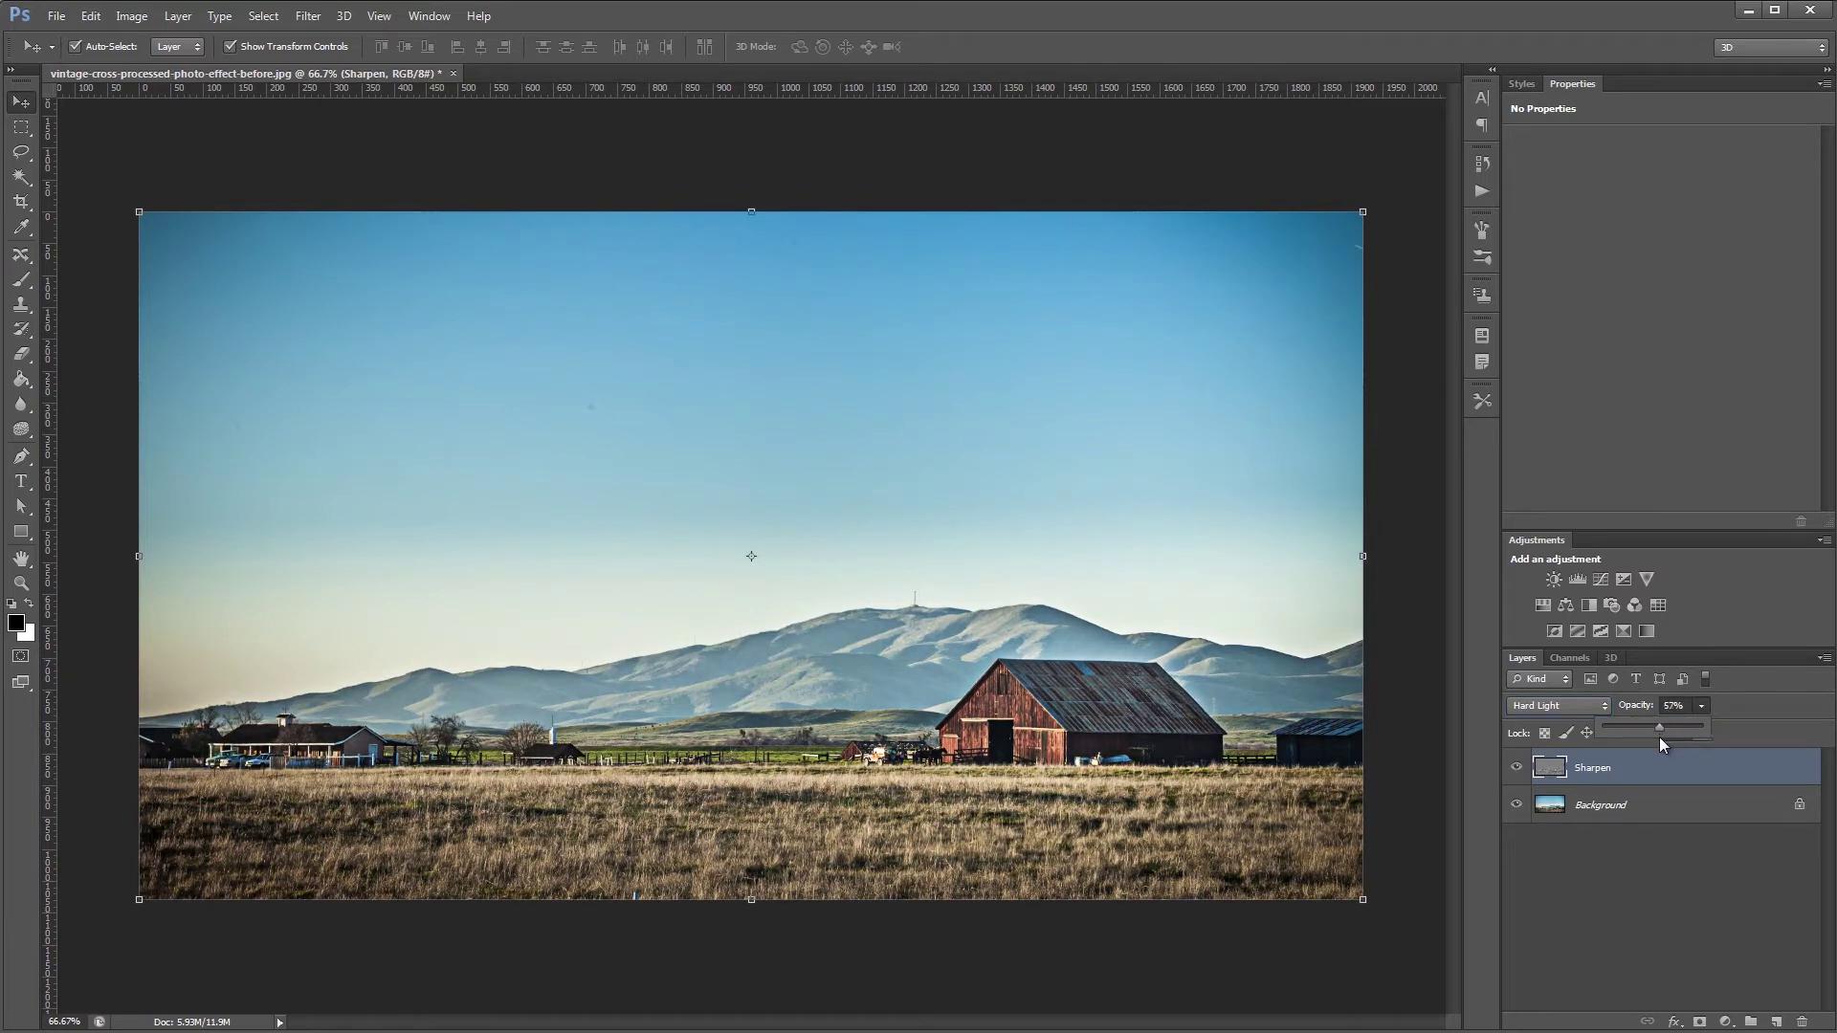
pyautogui.click(1673, 859)
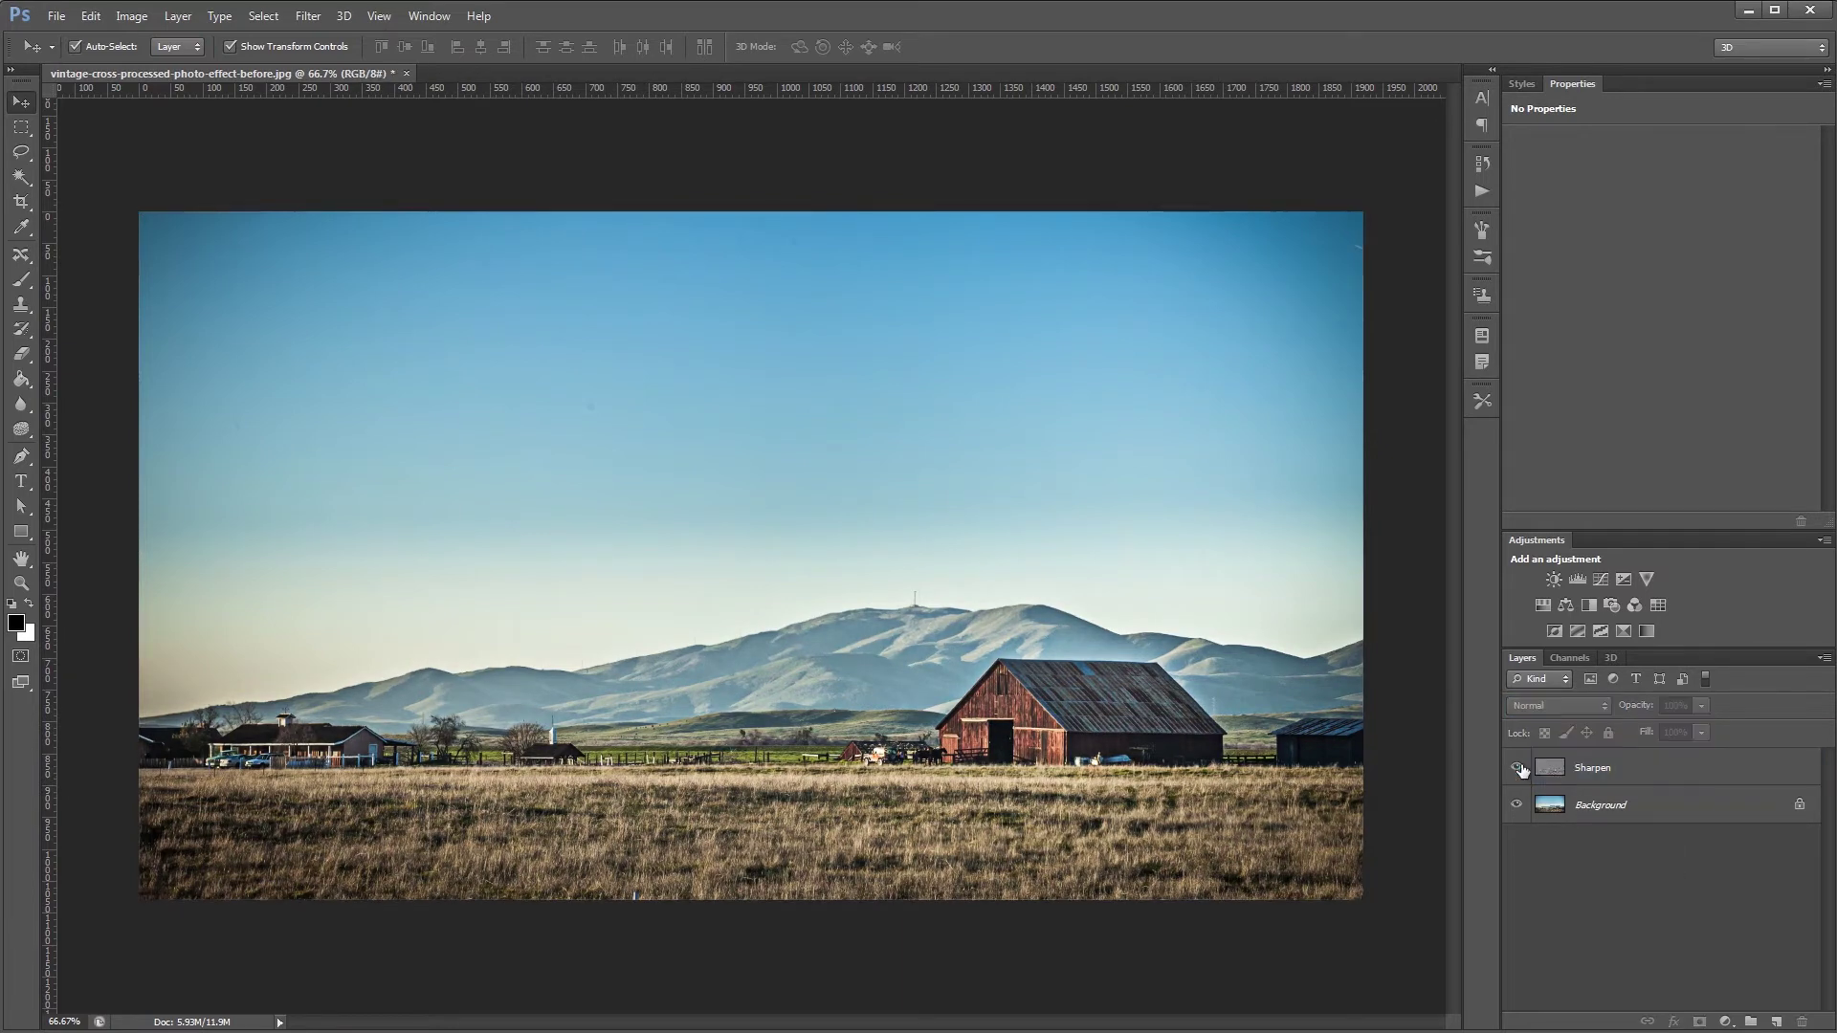
# - Toggle the Sharpen layer off and on to compare, then add a Curves adjustment layer
pyautogui.click(1513, 767)
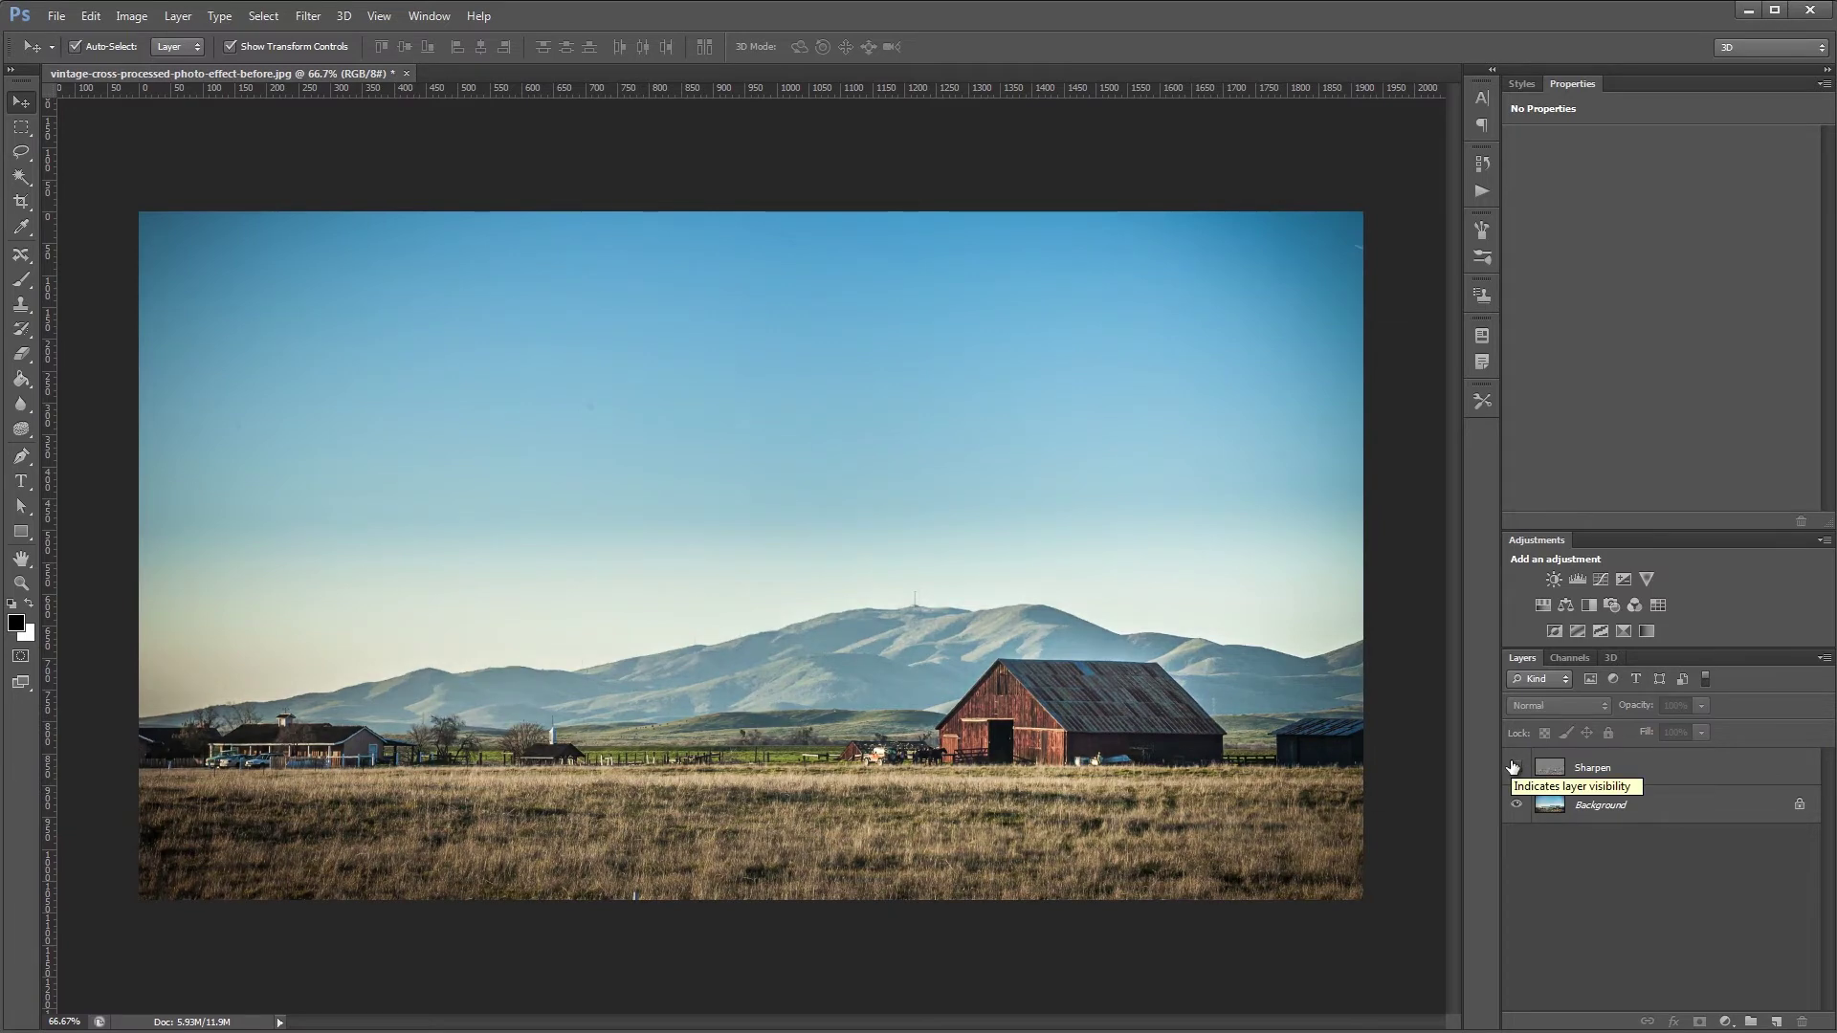
pyautogui.click(1512, 768)
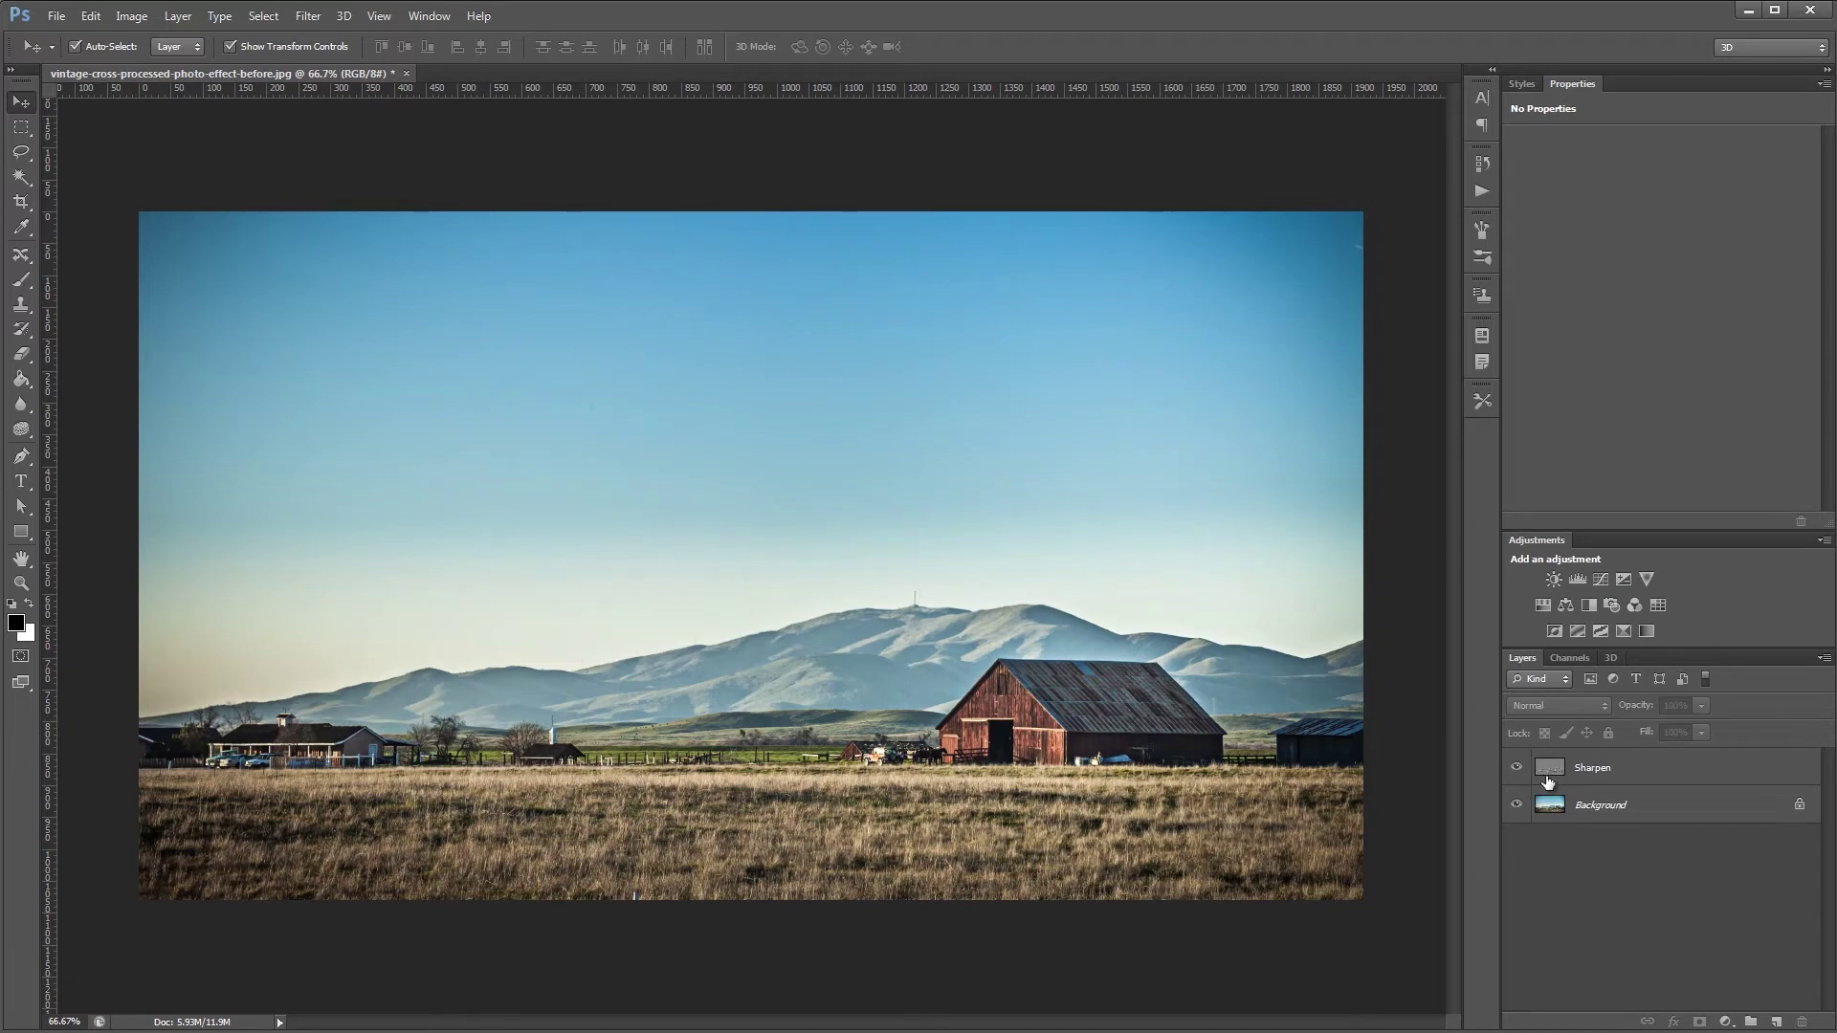
pyautogui.click(1599, 577)
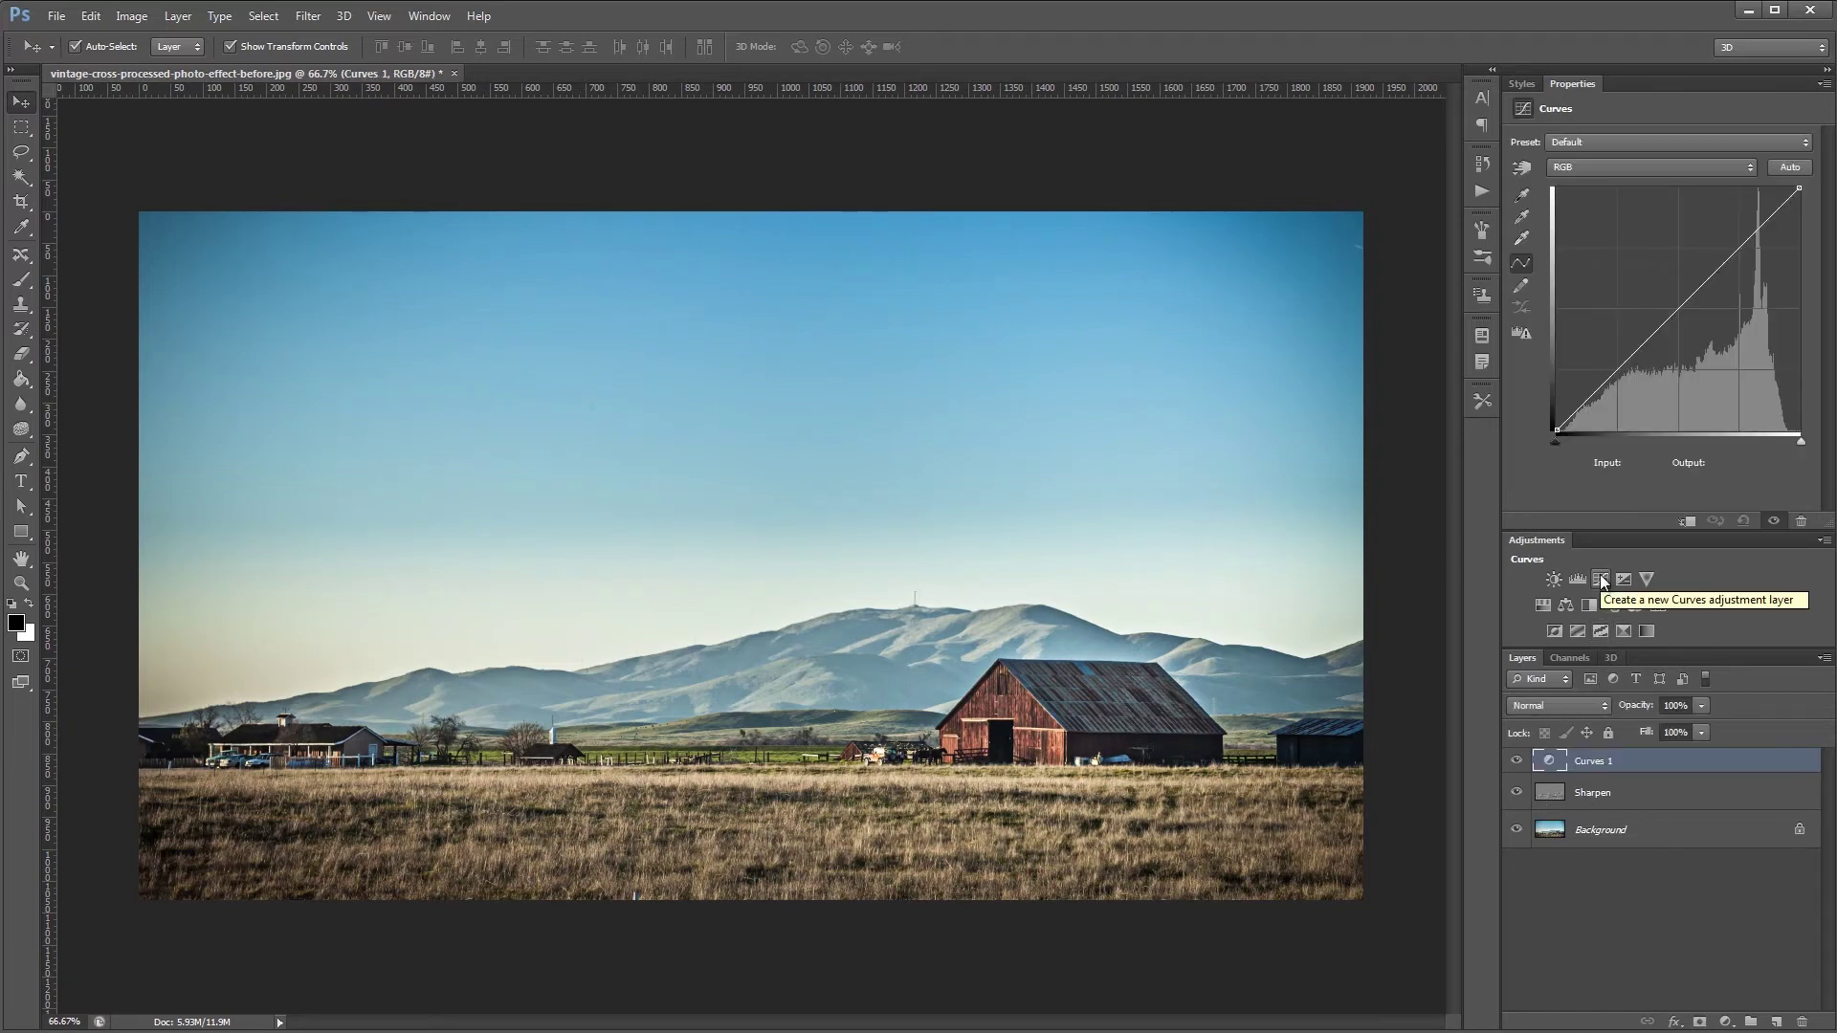
# - Form a gentle S-curve on the Curves 1 RGB channel, lifting highlights and lowering shadows
pyautogui.click(1740, 239)
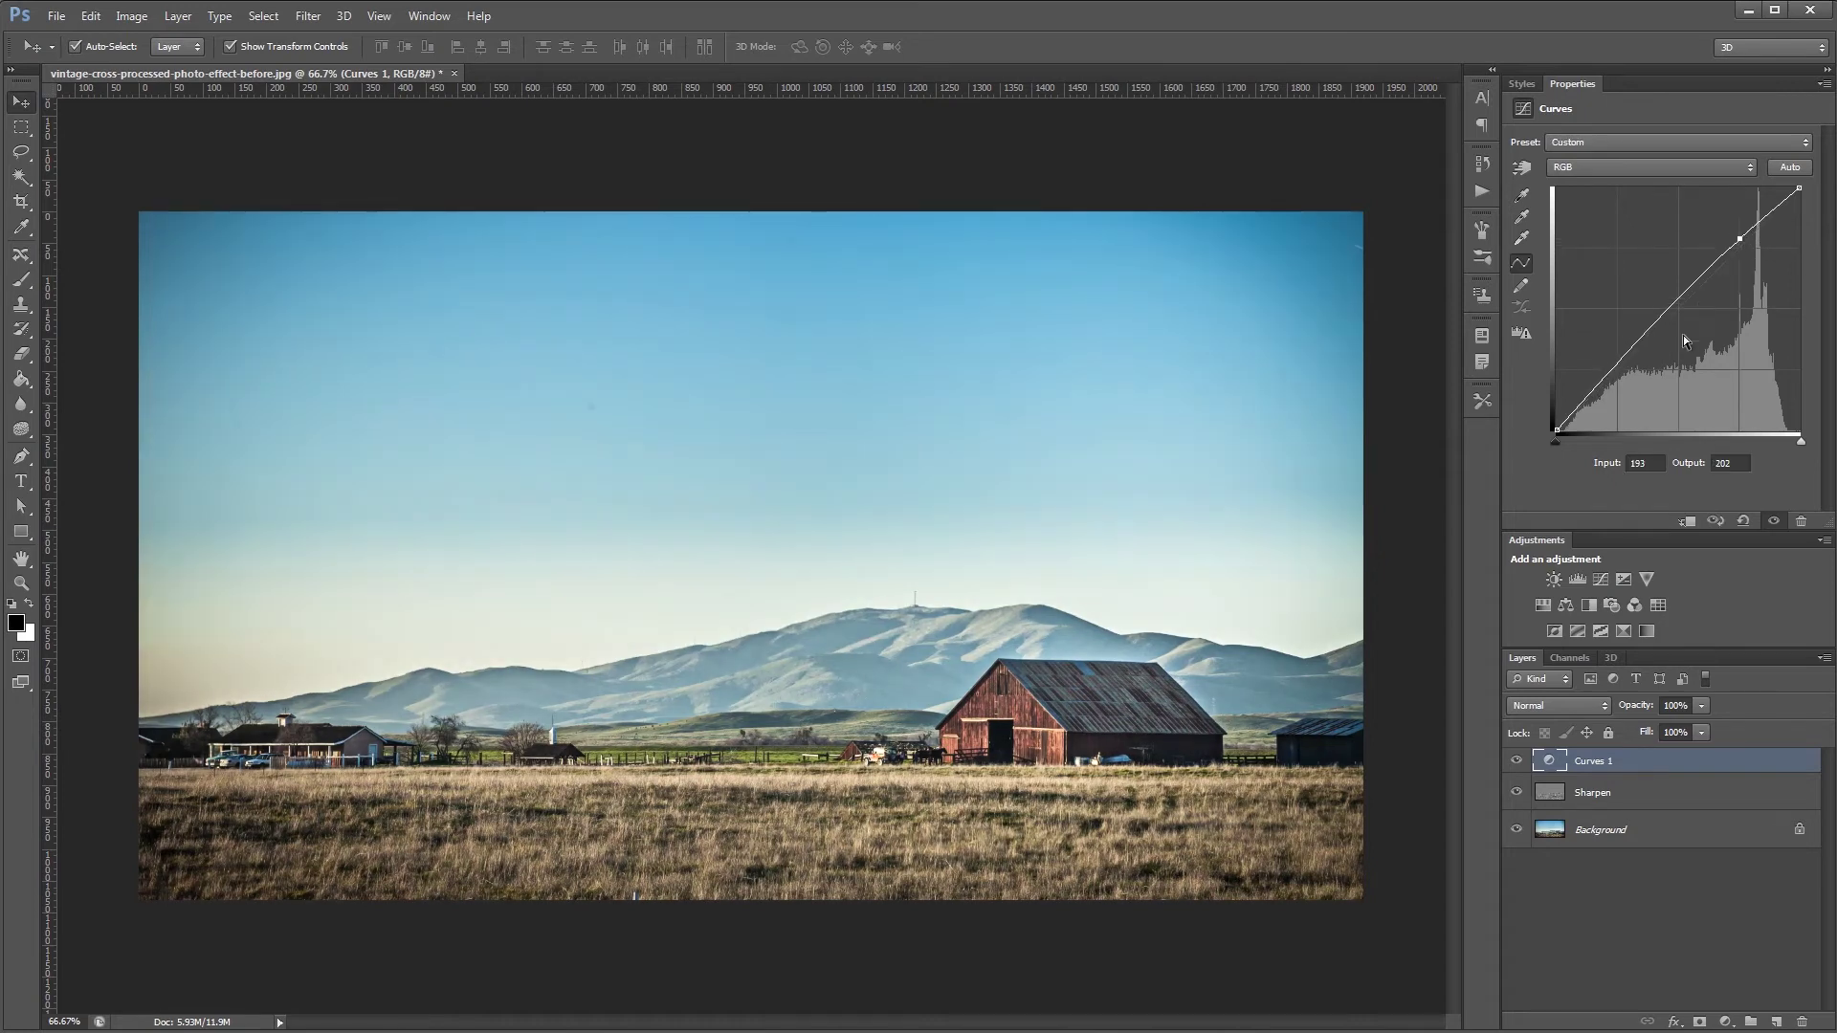
pyautogui.moveTo(1616, 368); pyautogui.dragTo(1618, 378)
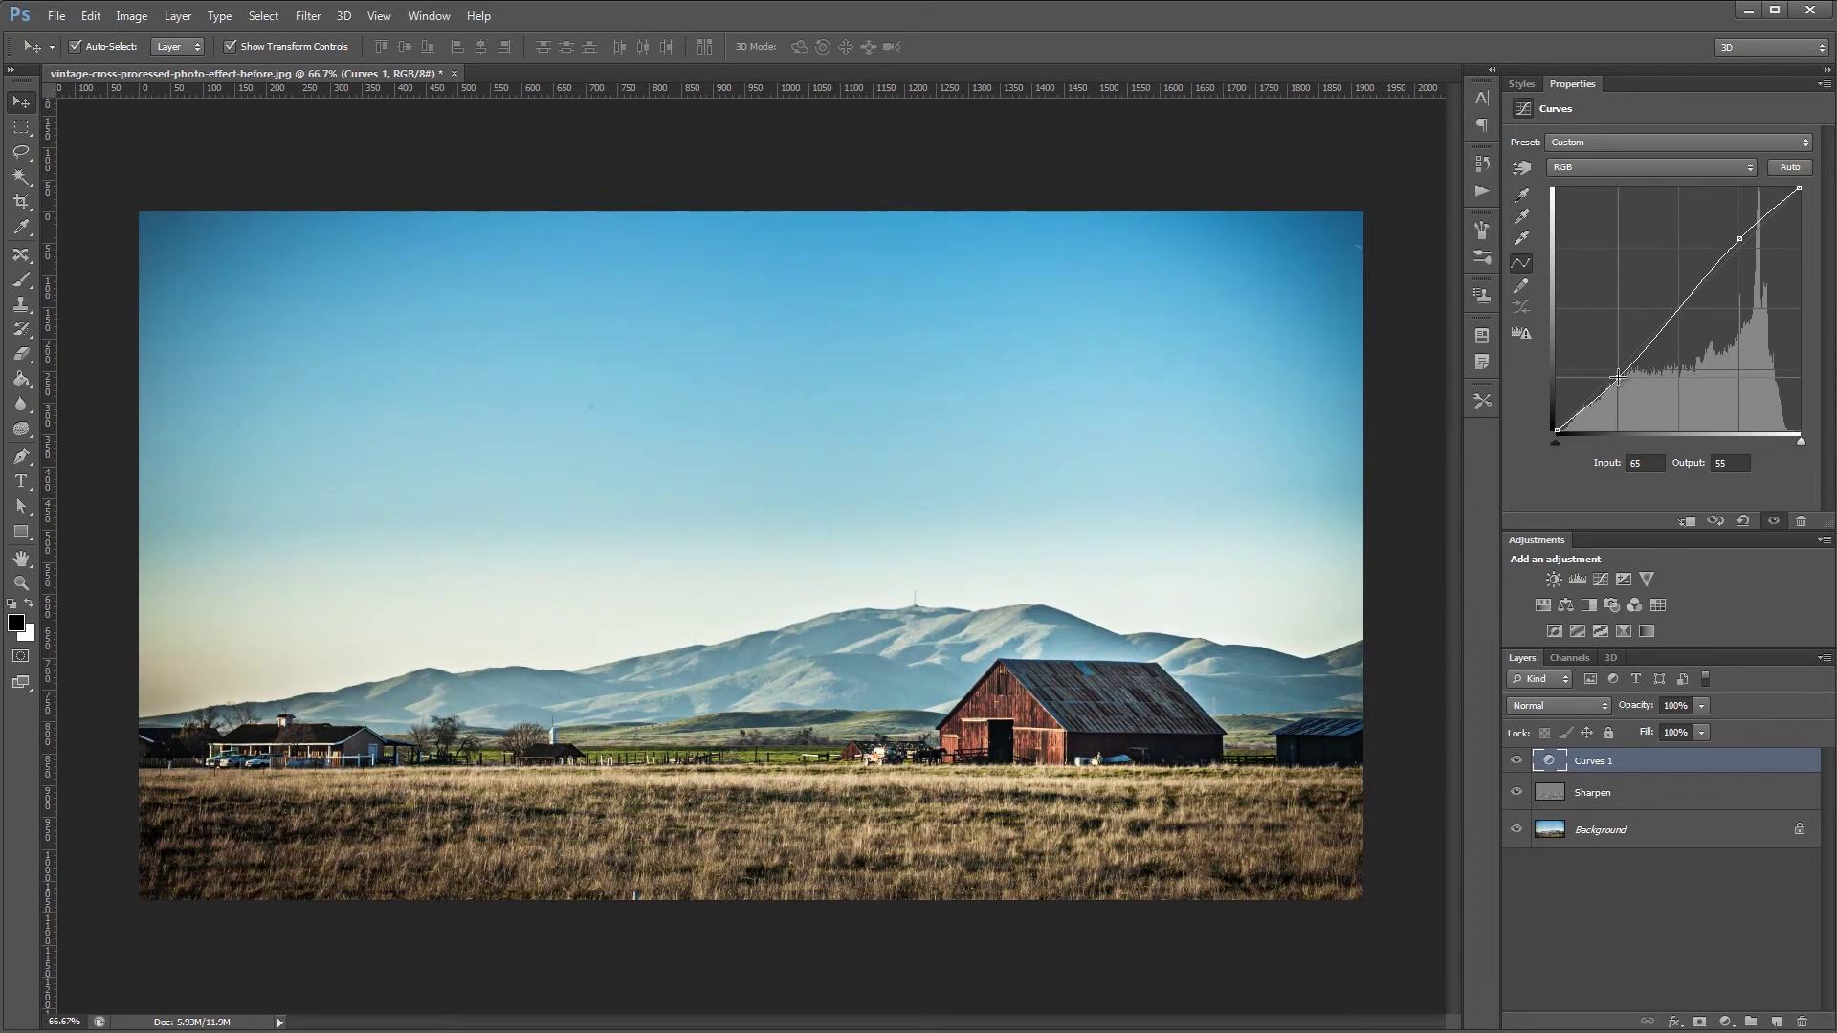
pyautogui.click(1638, 169)
# - Raise the red curve's highlights and lower its shadows to warm the image
pyautogui.click(1632, 202)
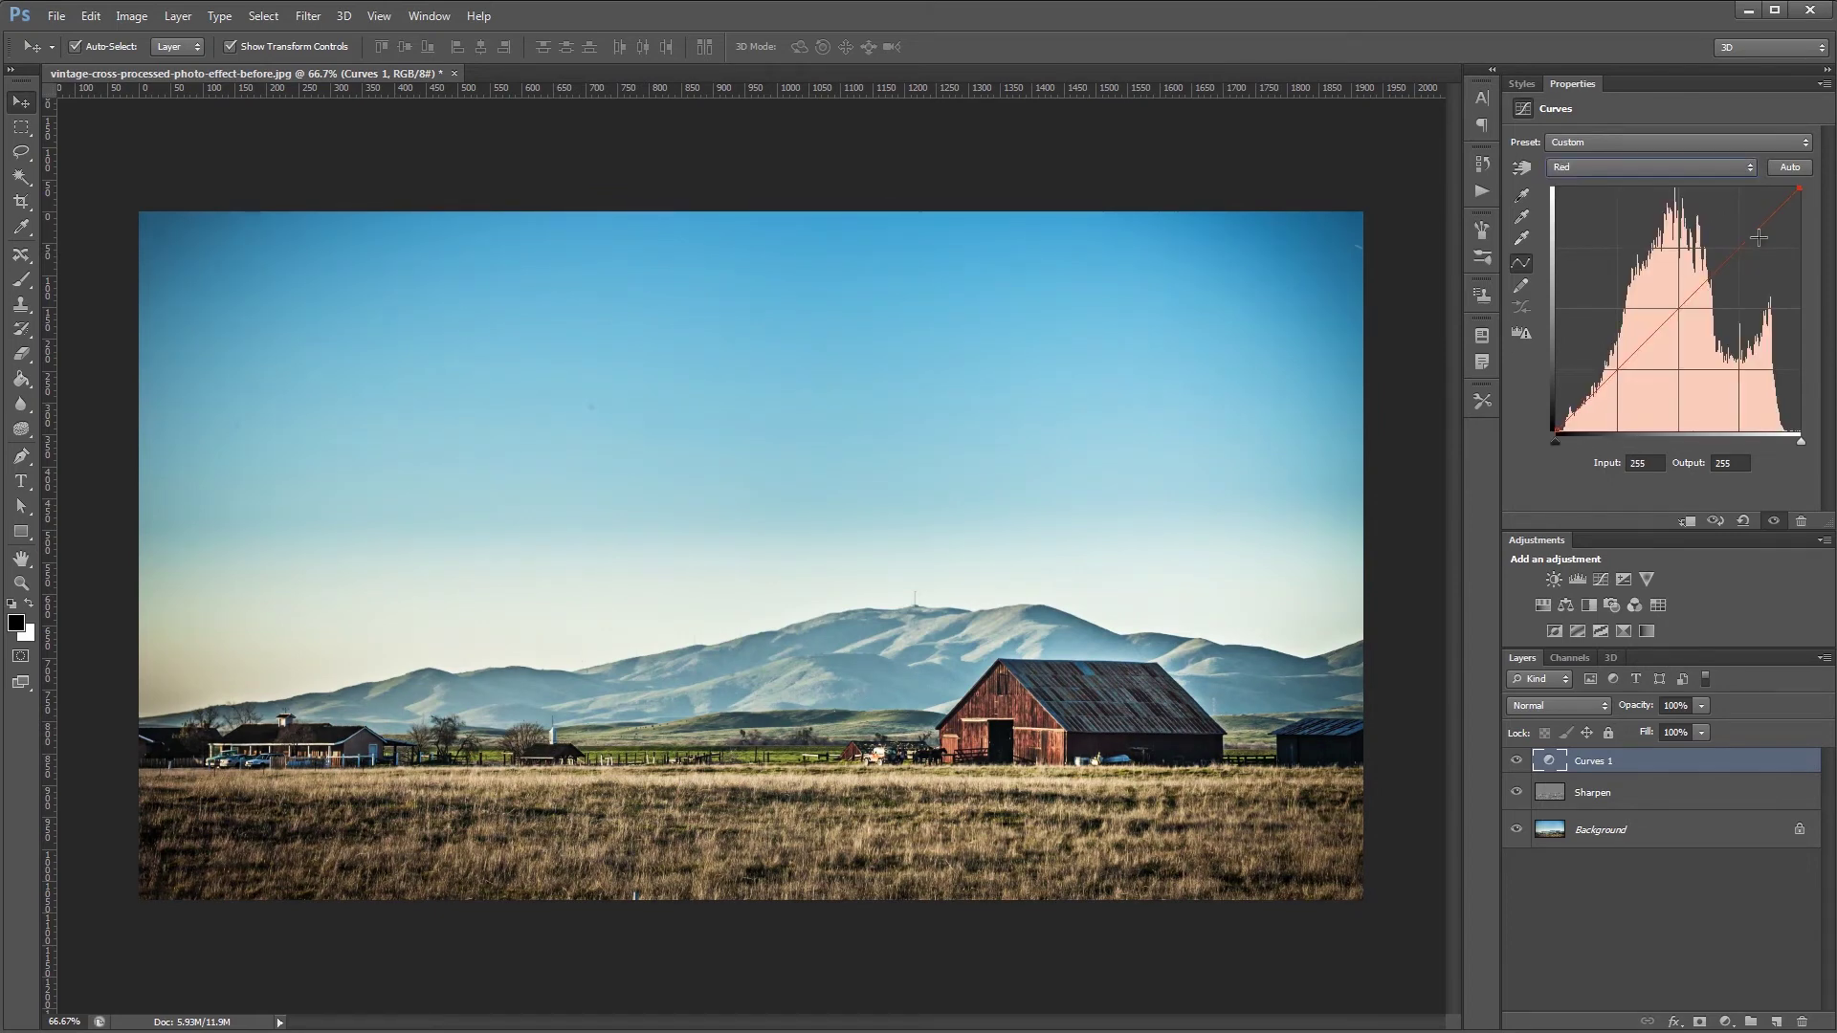
pyautogui.moveTo(1739, 247); pyautogui.dragTo(1739, 227)
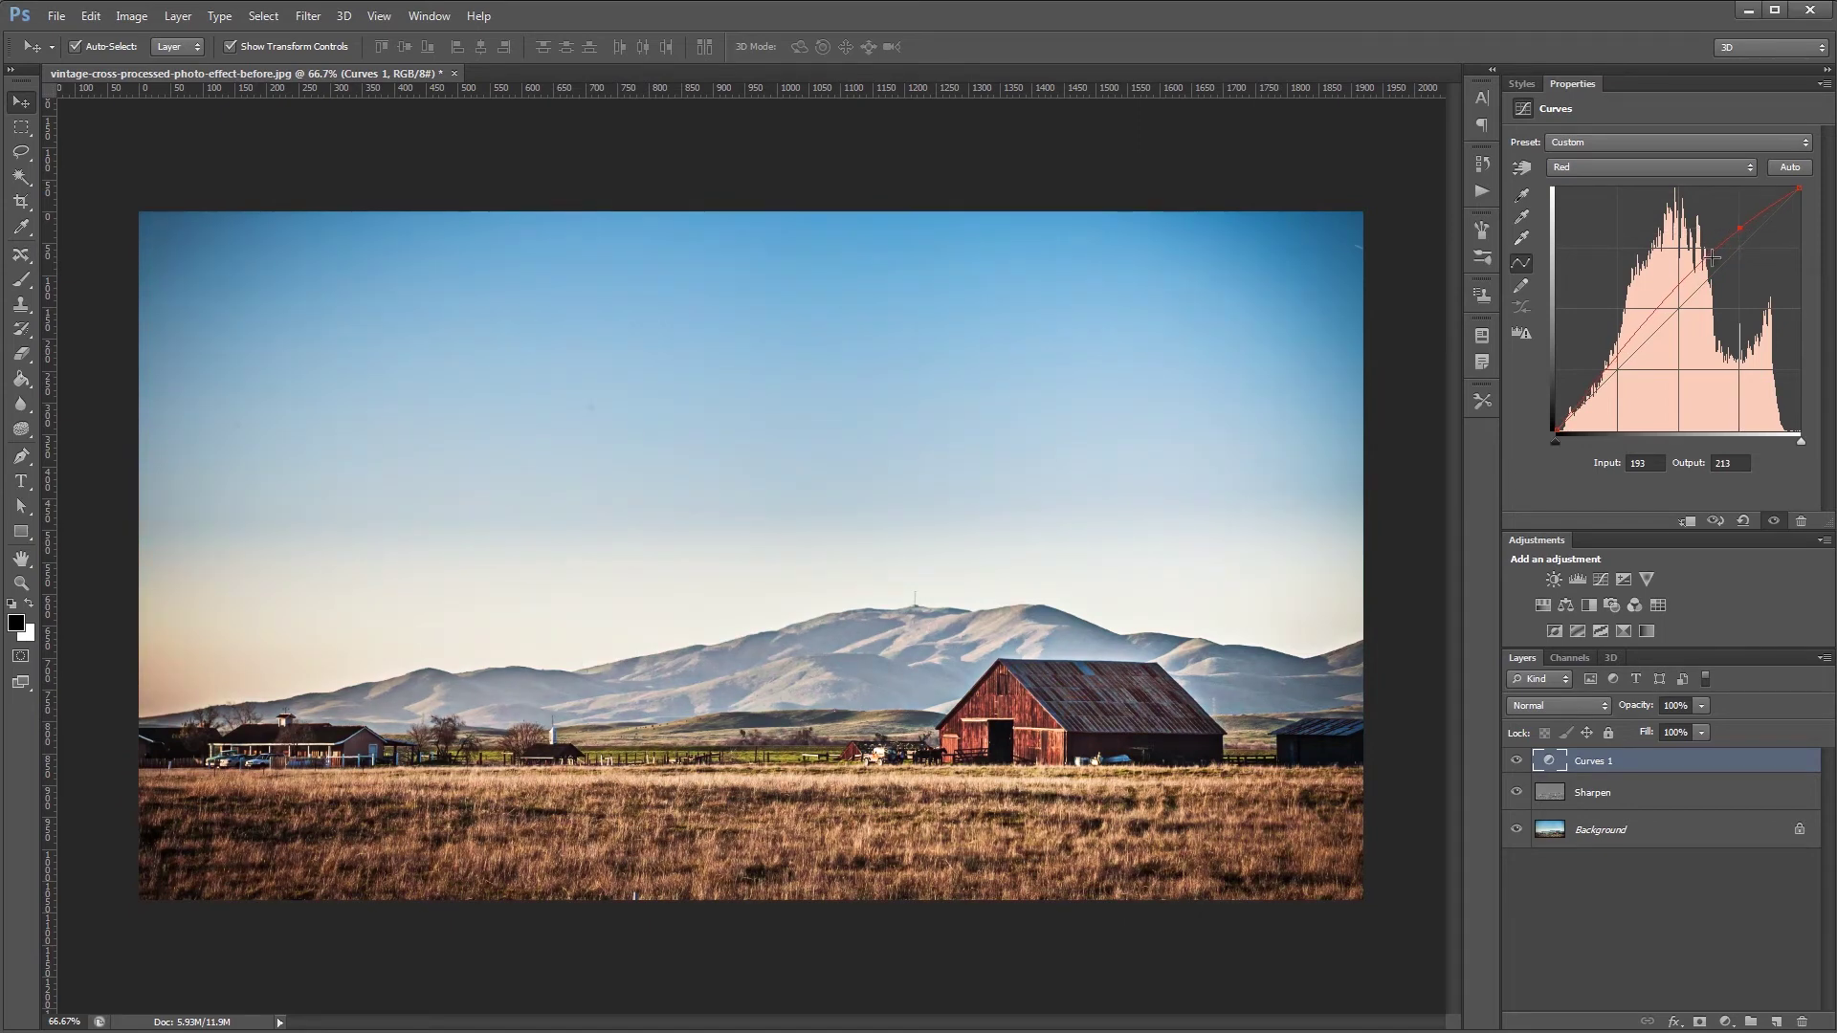
pyautogui.moveTo(1615, 369); pyautogui.dragTo(1619, 384)
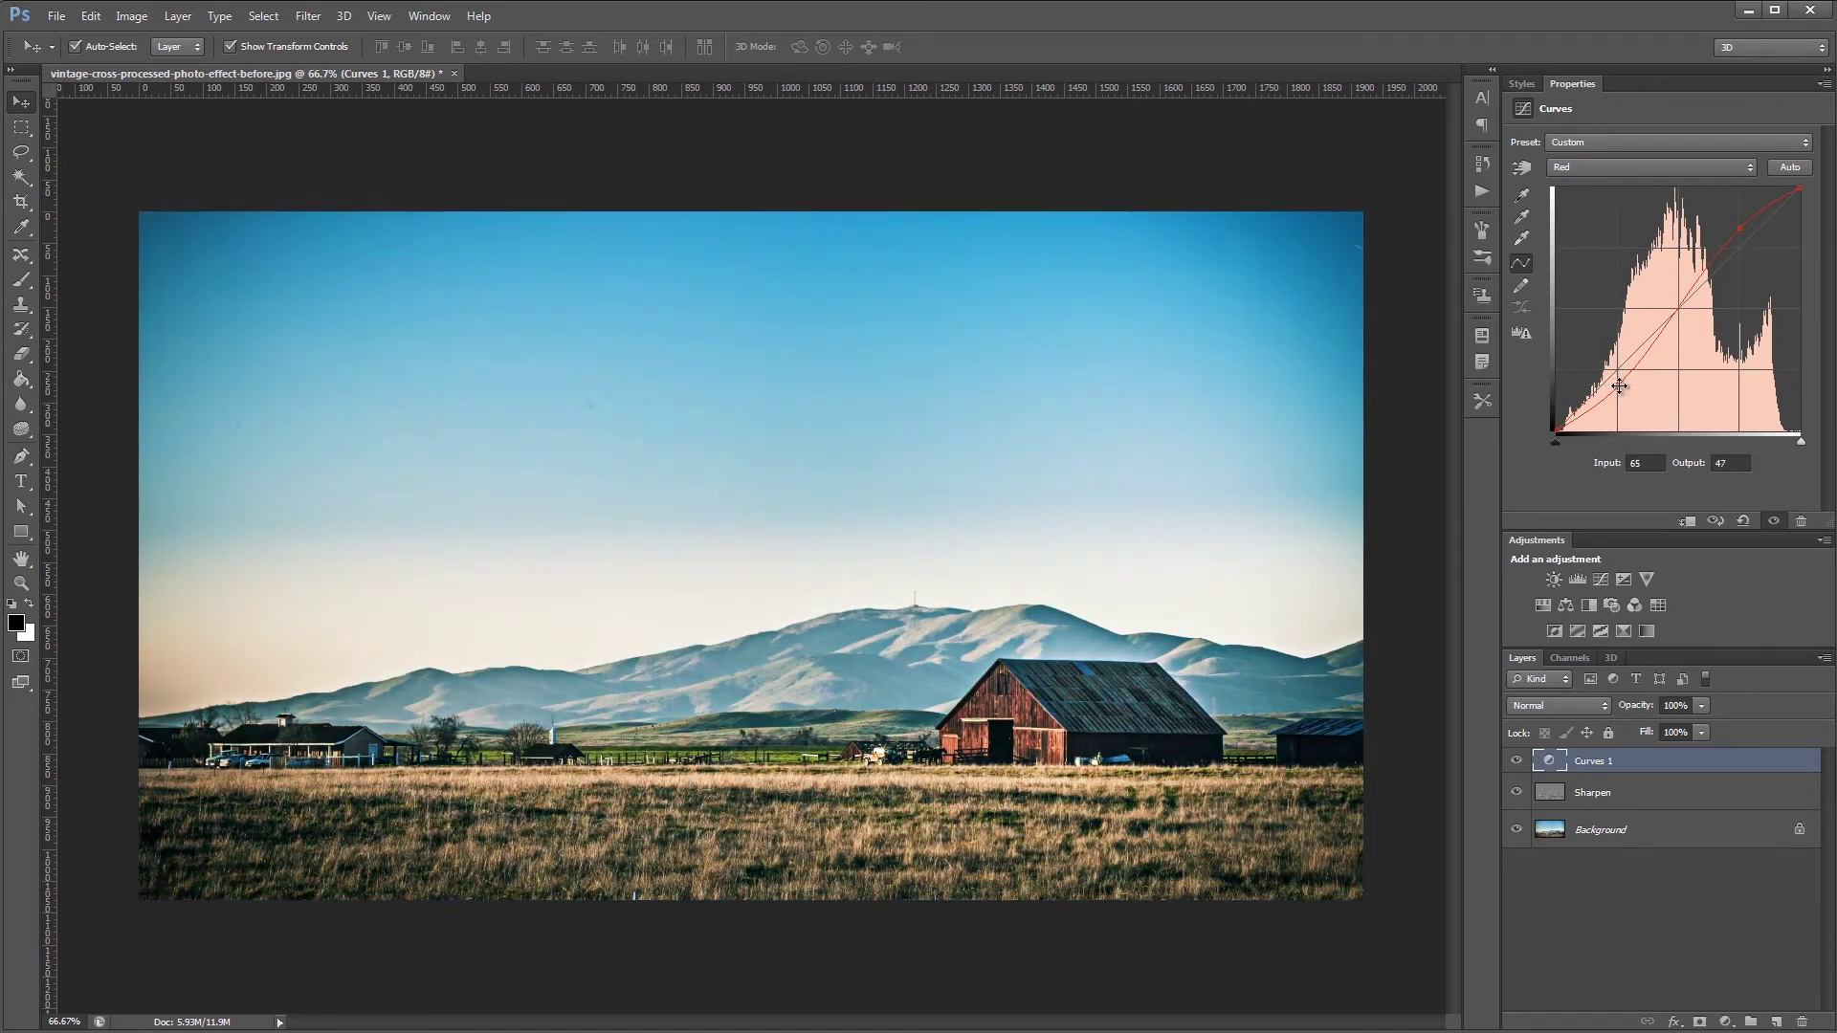
# - Give the green curve an S-shape, raising 191 to 197 and lowering 62 to 56
pyautogui.click(1598, 169)
pyautogui.click(1605, 217)
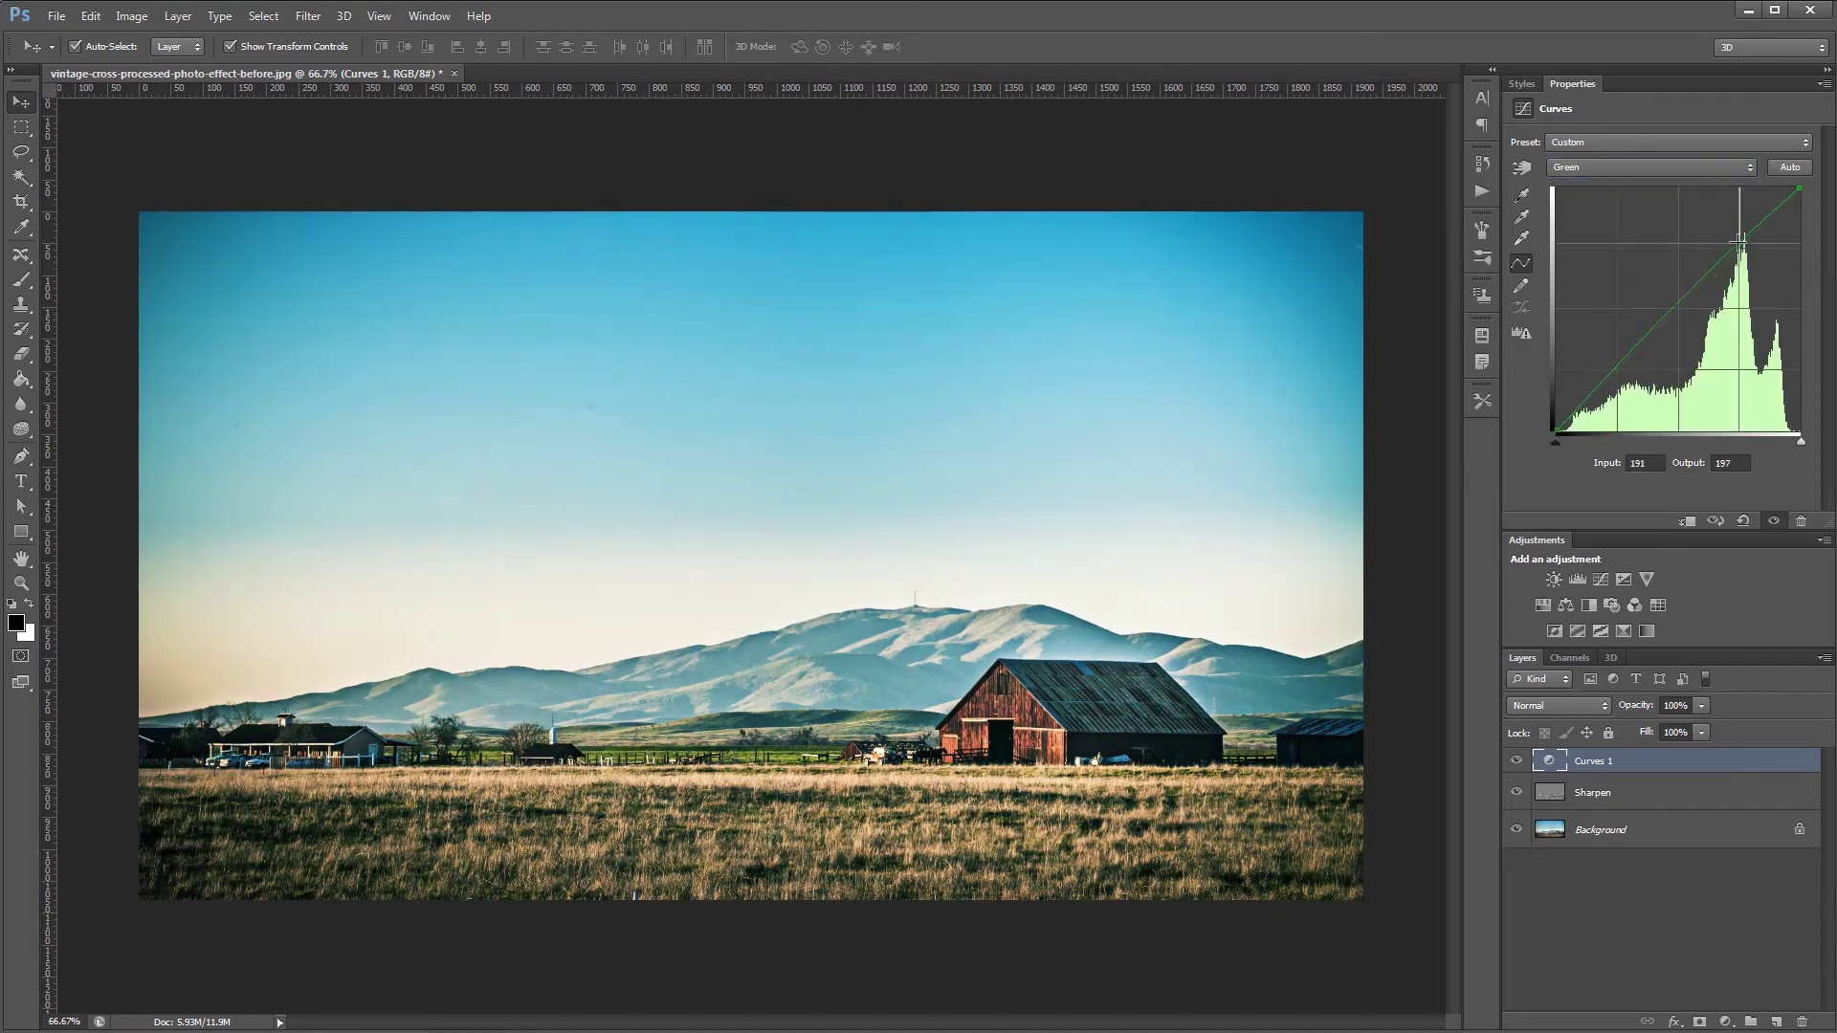
pyautogui.click(1739, 241)
pyautogui.moveTo(1616, 368); pyautogui.dragTo(1616, 377)
# - Drop the blue curve's highlights from 193 to 172 and raise shadows from 59 to 87
pyautogui.click(1593, 166)
pyautogui.click(1596, 233)
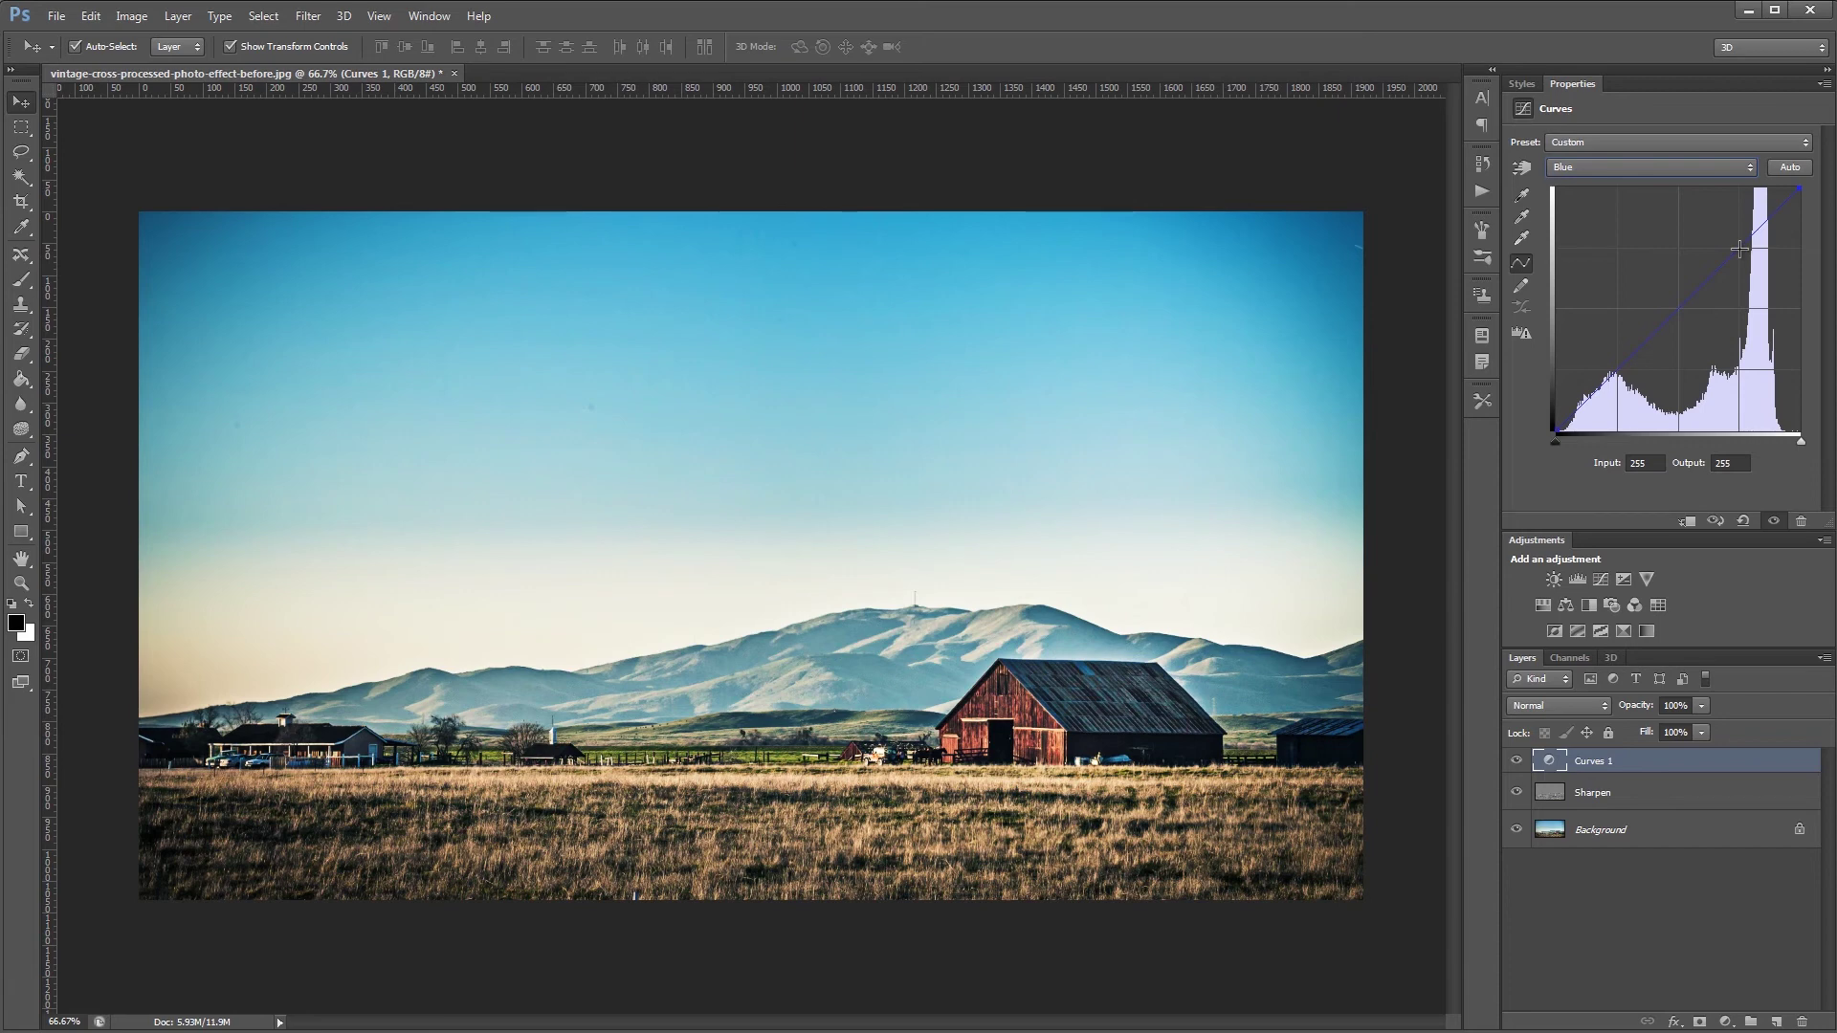
pyautogui.moveTo(1738, 249); pyautogui.dragTo(1739, 266)
pyautogui.moveTo(1616, 377); pyautogui.dragTo(1615, 346)
pyautogui.click(1701, 706)
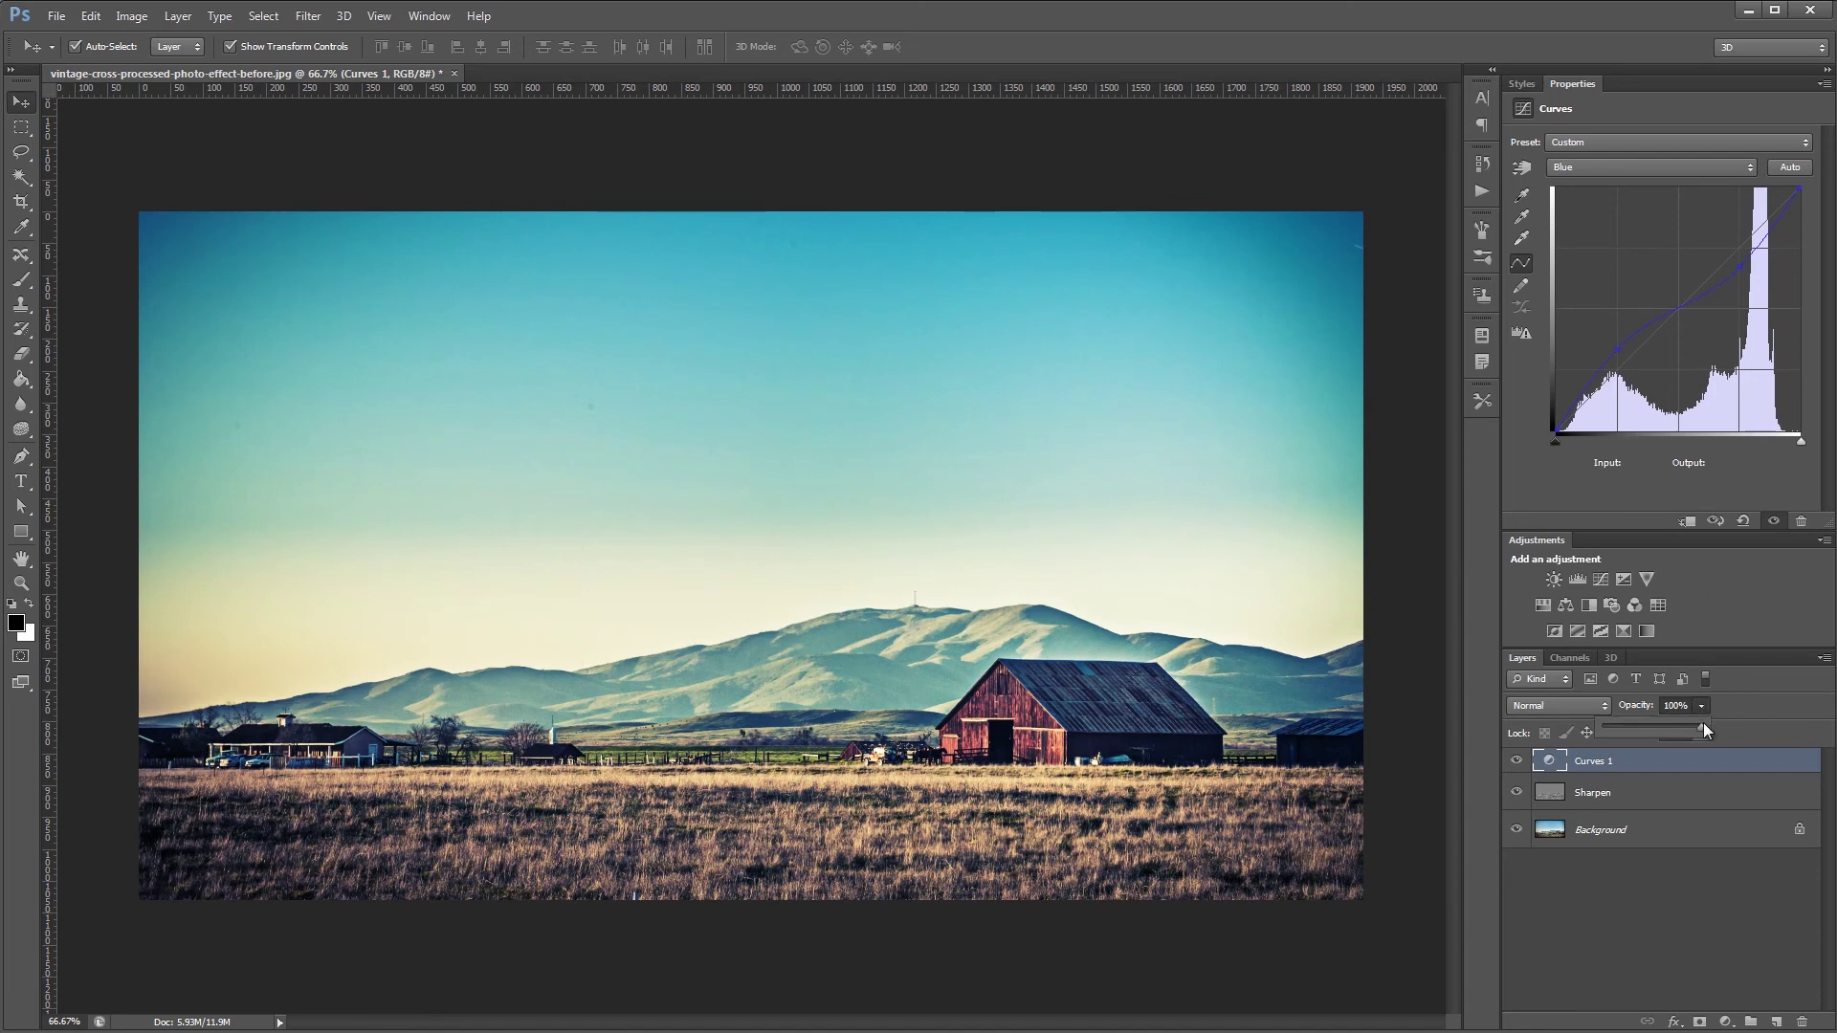
# - Lower Curves 1 to 77% opacity and toggle it off and on to compare
pyautogui.moveTo(1685, 736); pyautogui.dragTo(1680, 735)
pyautogui.click(1688, 760)
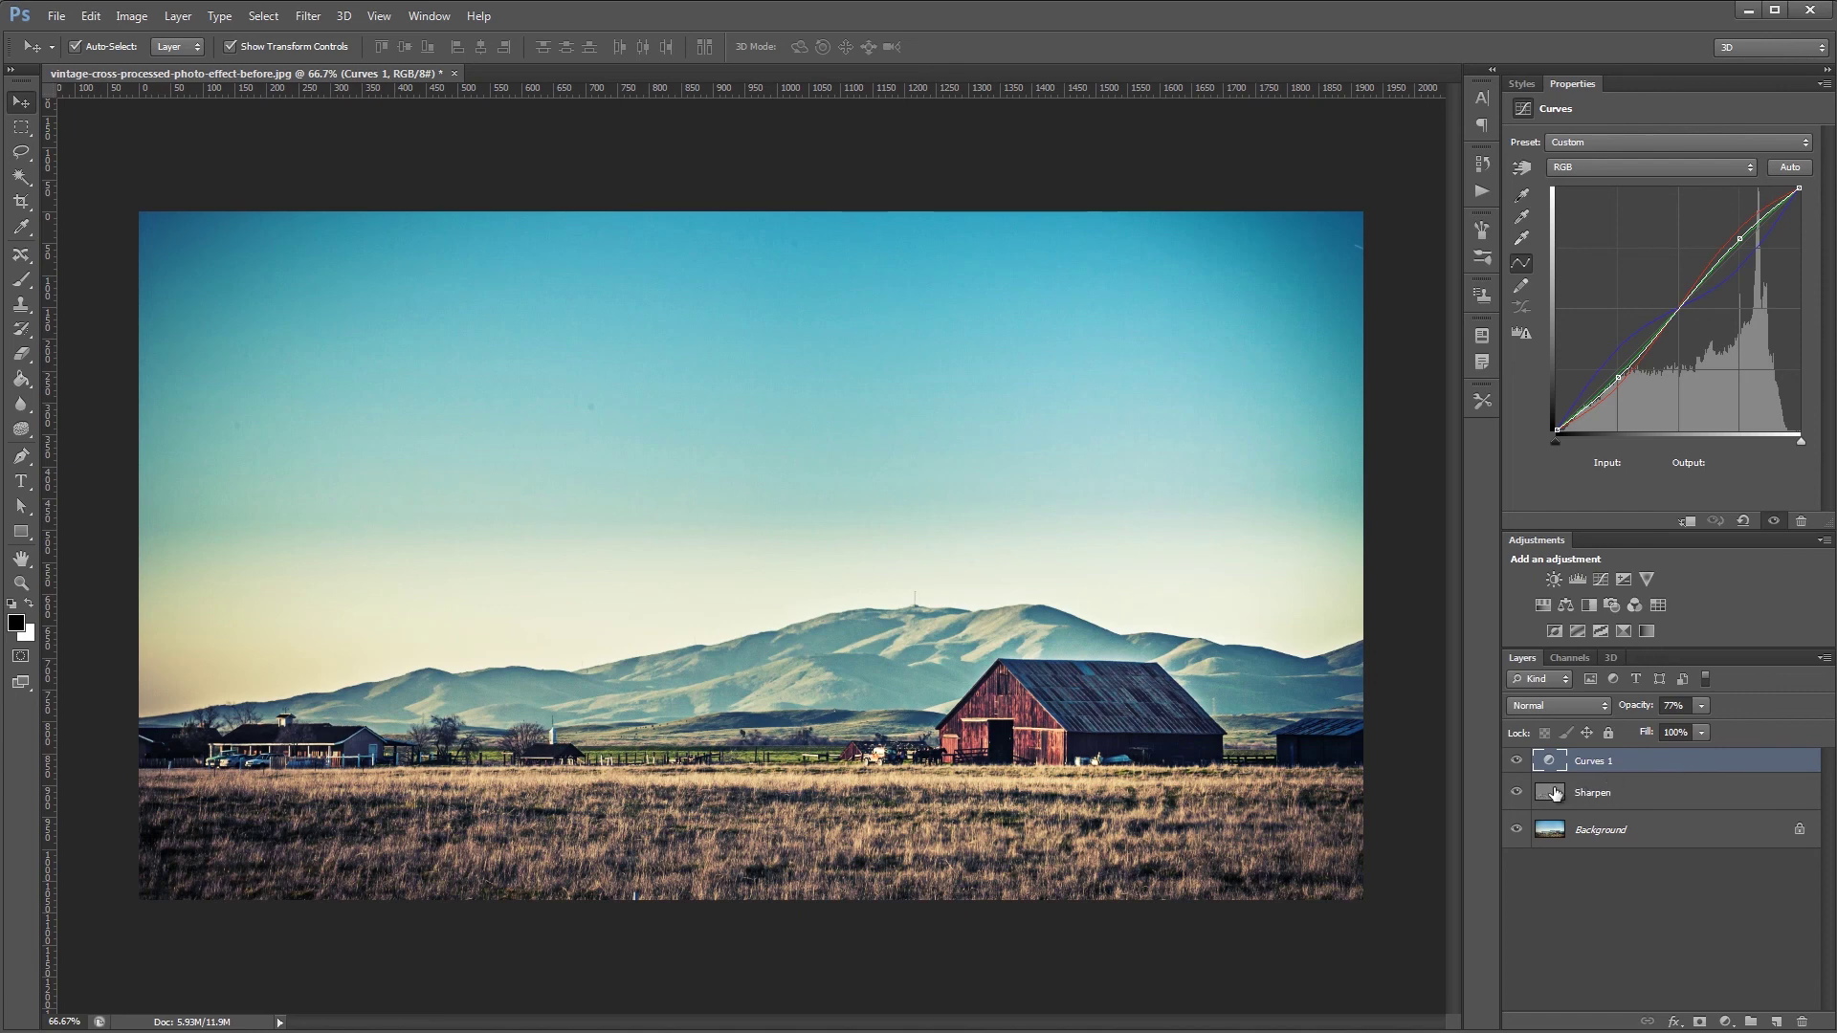
pyautogui.click(1515, 760)
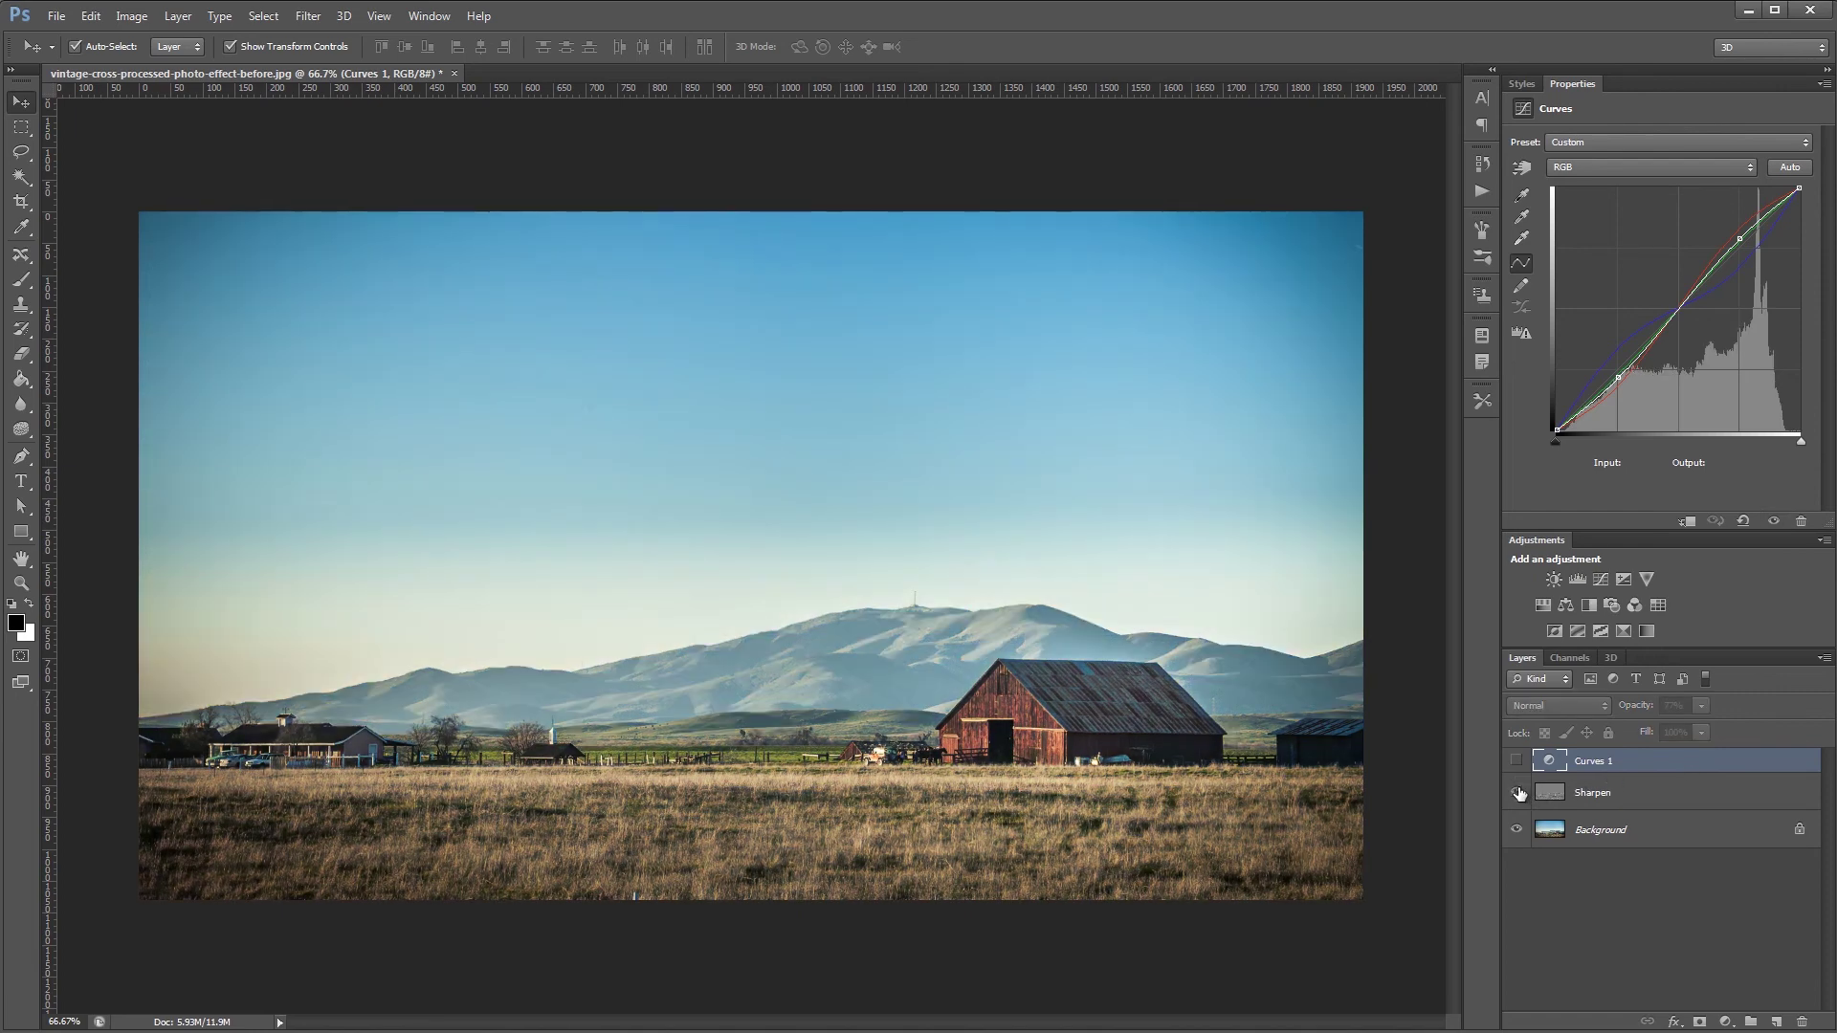
pyautogui.click(1515, 761)
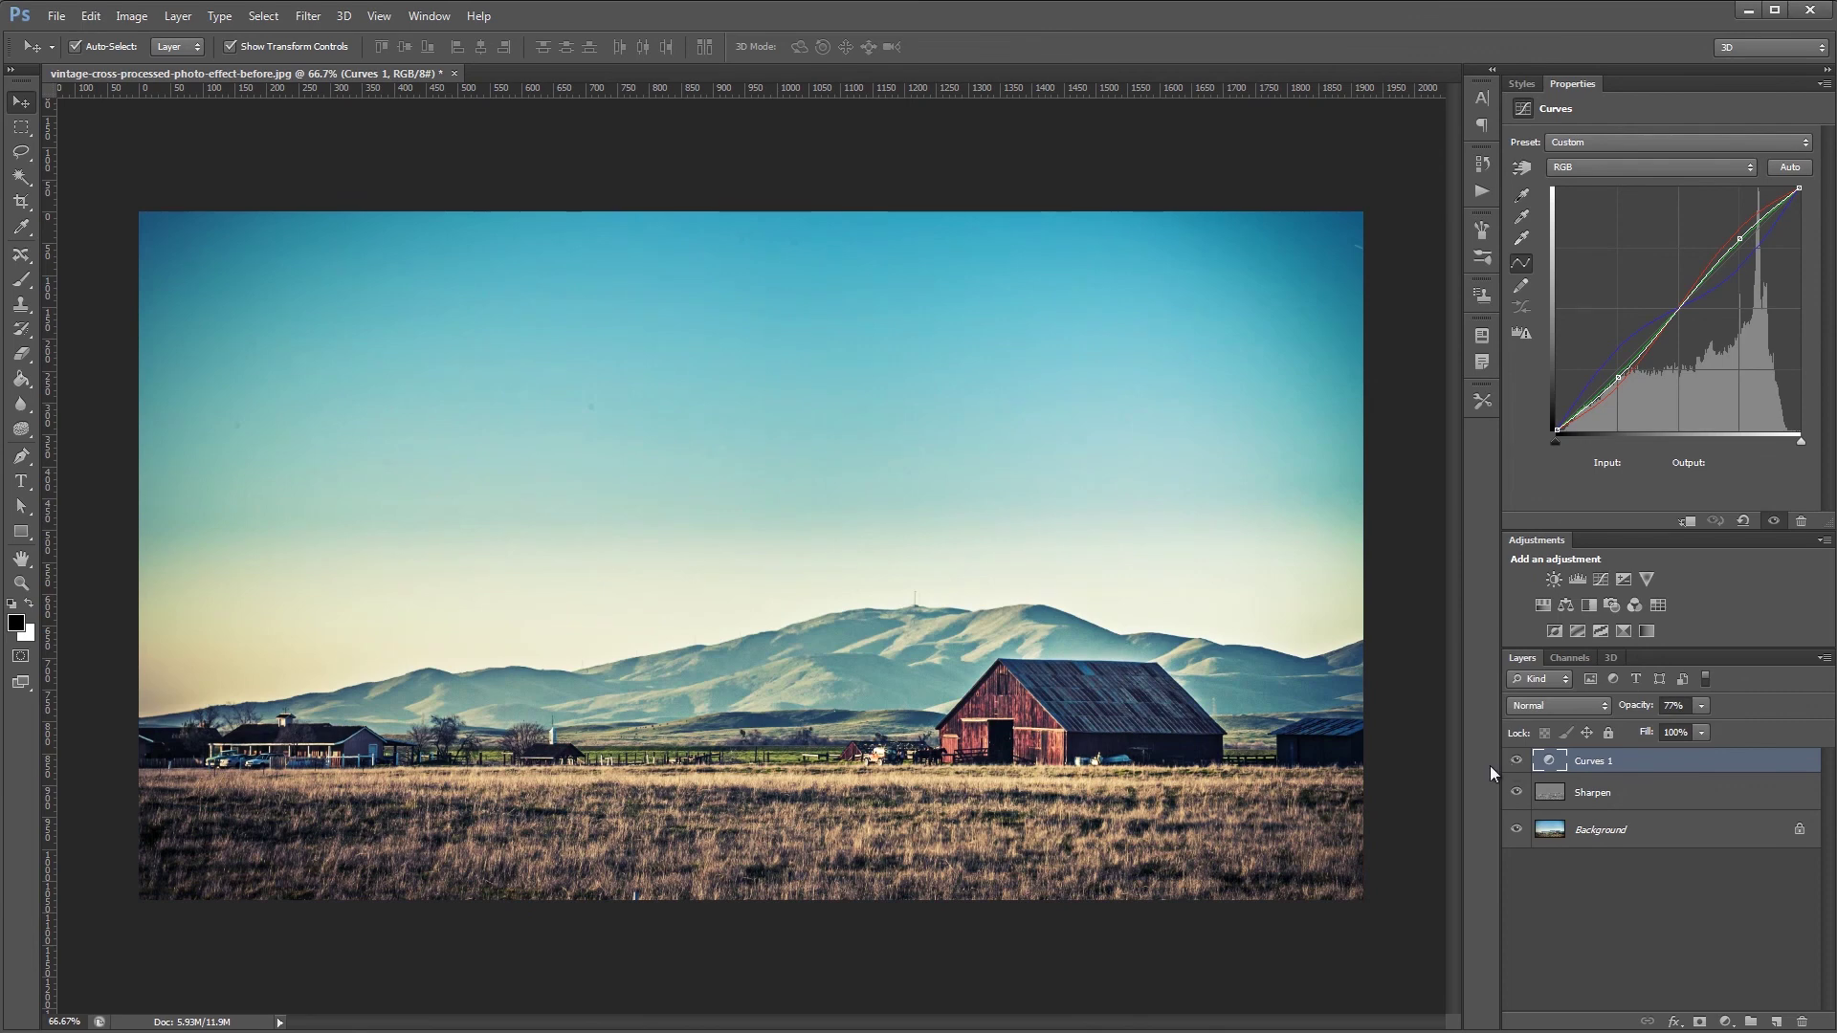